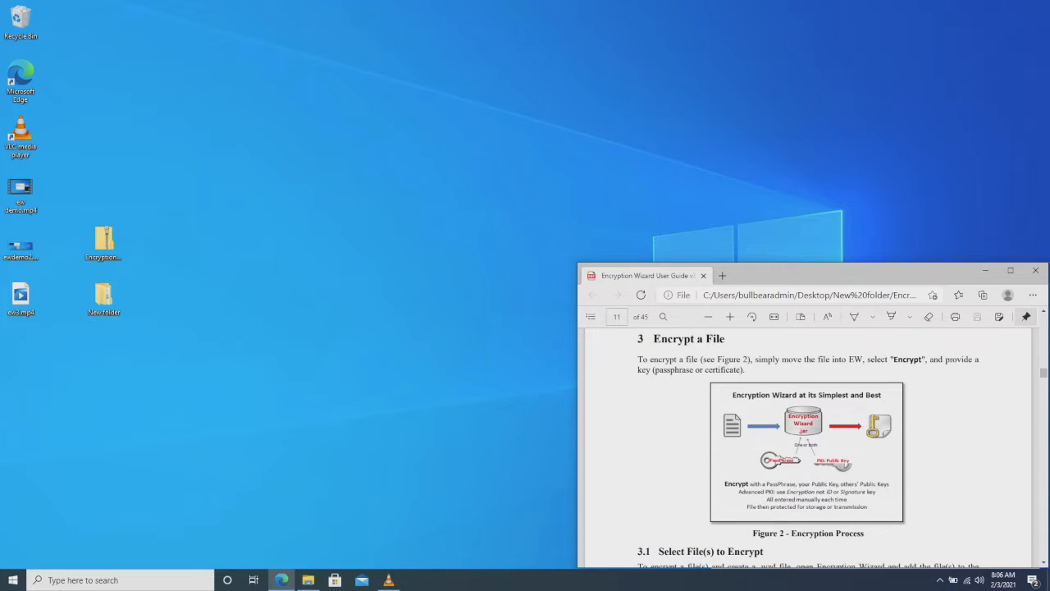
- Scroll the user guide PDF to page 17, 'Decrypt a File', and nudge the Edge window up
{"action": "scroll", "coordinate": [807, 459], "scroll_direction": "down", "scroll_amount": 10}
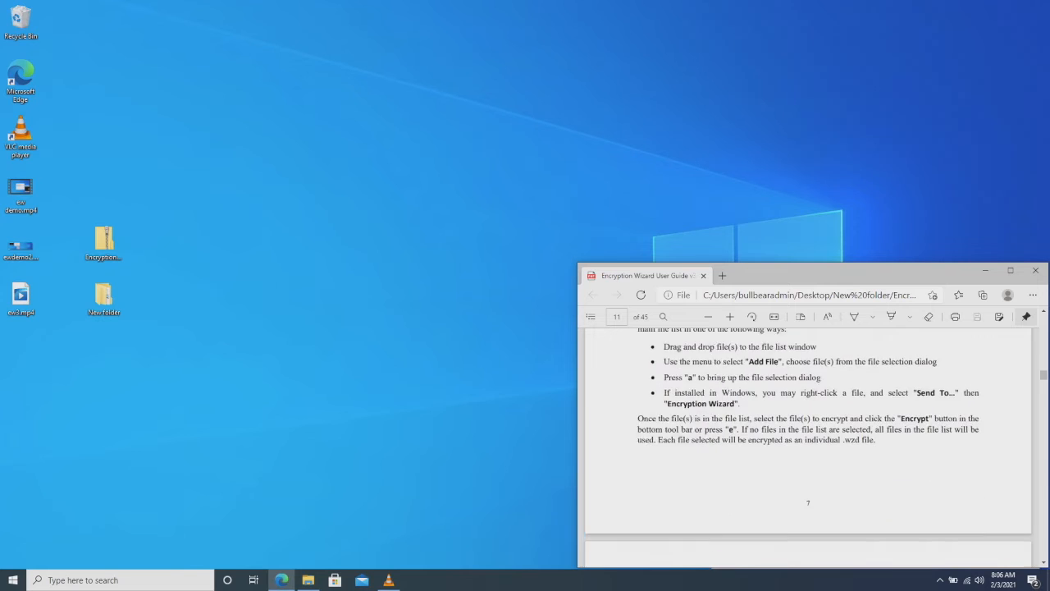
{"action": "scroll", "coordinate": [807, 447], "scroll_direction": "down", "scroll_amount": 12}
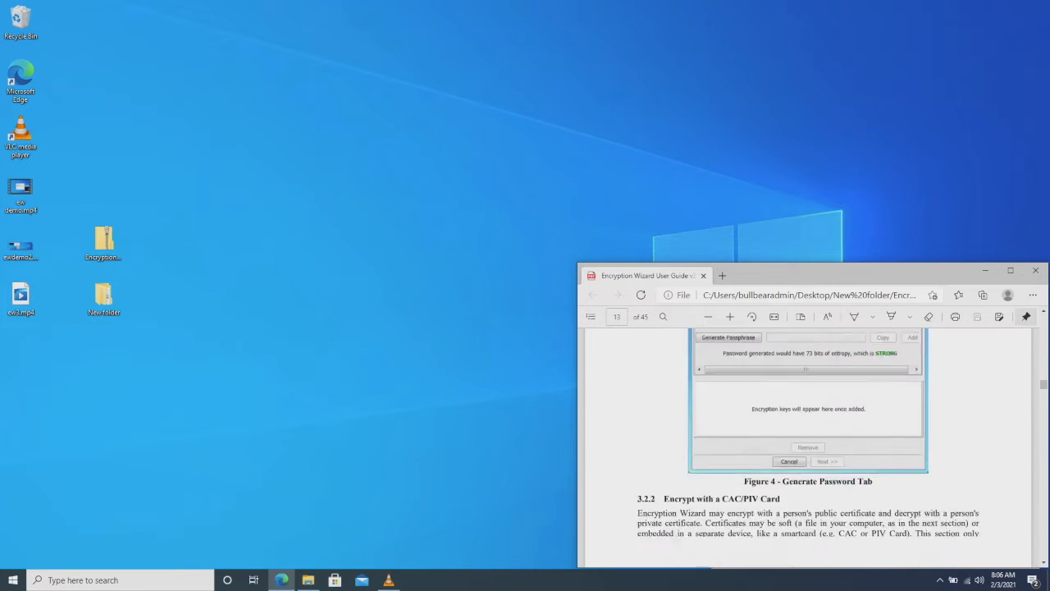
{"action": "scroll", "coordinate": [806, 448], "scroll_direction": "down", "scroll_amount": 12}
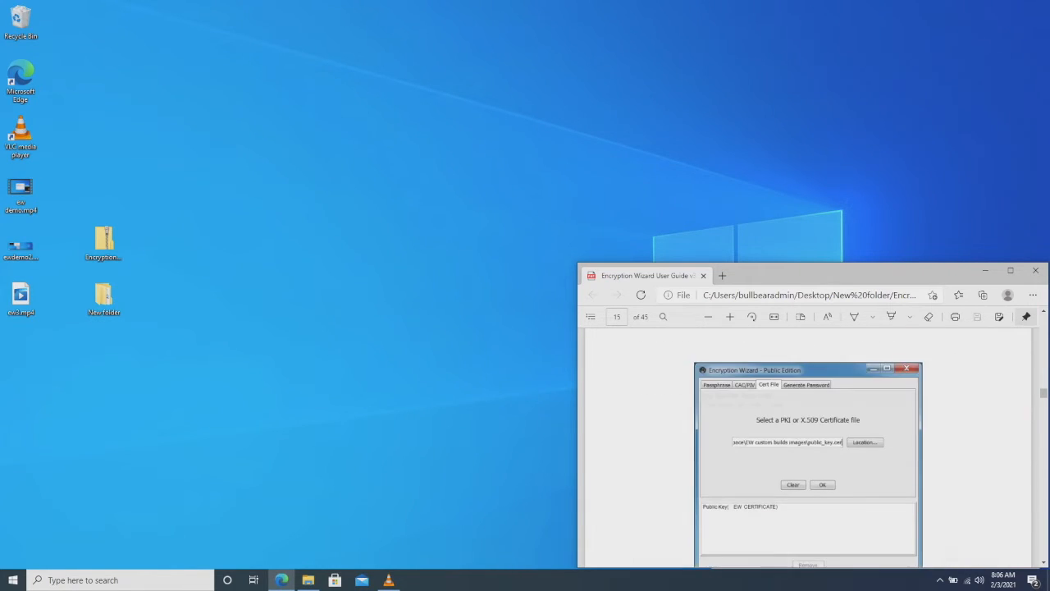
{"action": "scroll", "coordinate": [807, 447], "scroll_direction": "down", "scroll_amount": 12}
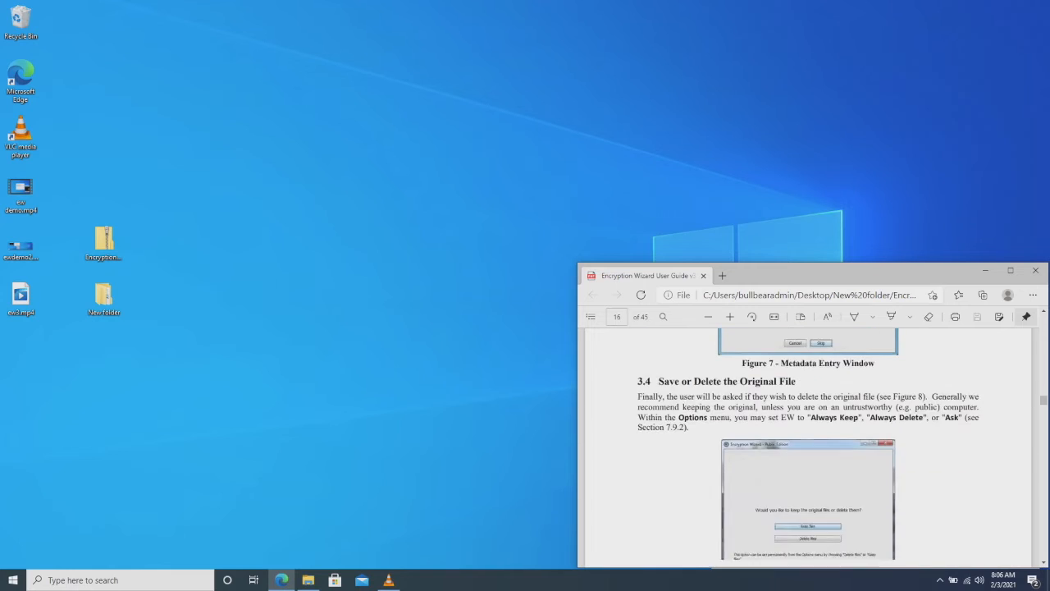
{"action": "scroll", "coordinate": [806, 448], "scroll_direction": "down", "scroll_amount": 4}
{"action": "scroll", "coordinate": [807, 448], "scroll_direction": "down", "scroll_amount": 1}
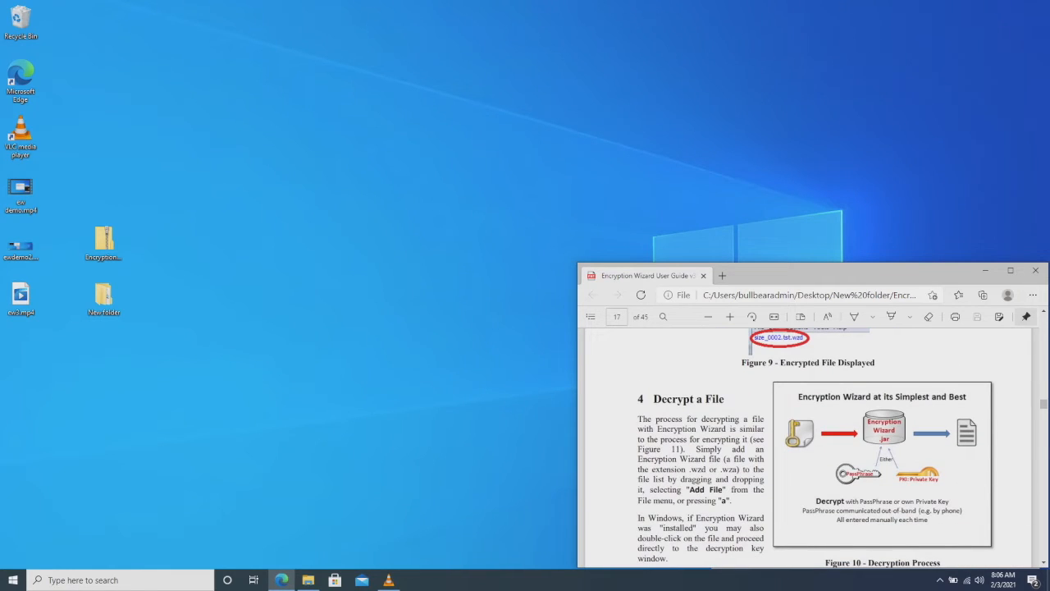
{"action": "scroll", "coordinate": [816, 448], "scroll_direction": "down", "scroll_amount": 1}
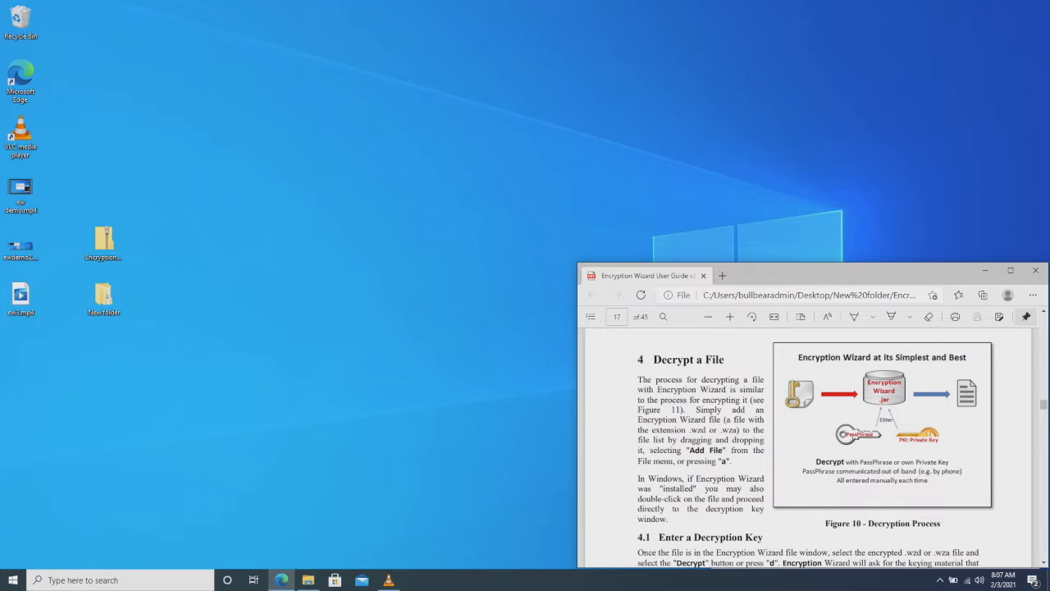
{"action": "left_click_drag", "start_coordinate": [829, 275], "coordinate": [829, 239]}
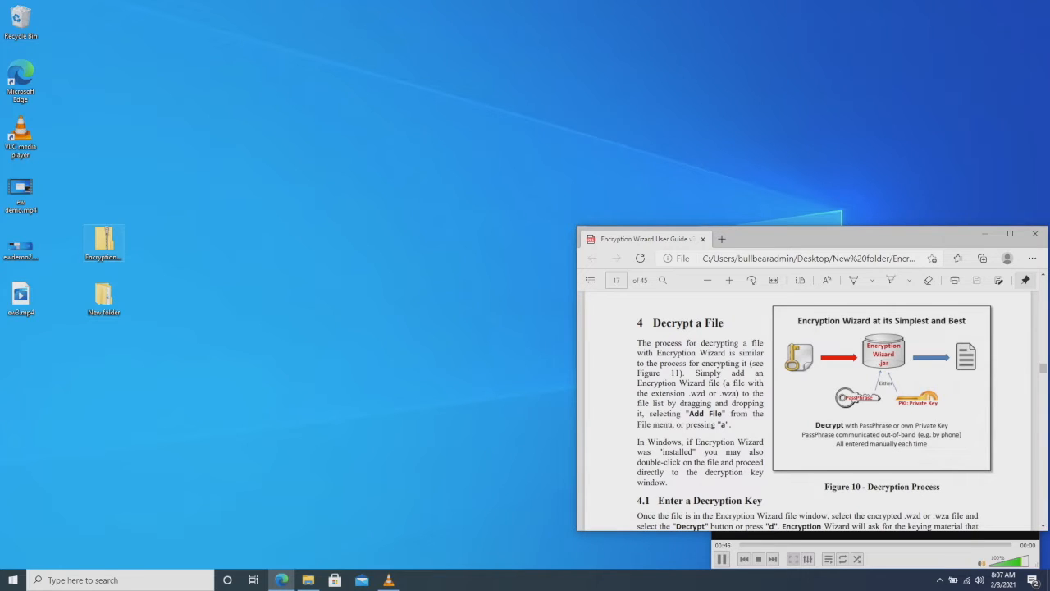
- Extract the EncryptionWizard-Unified-3.5.9-FIPS zip into a newly created subfolder of the desktop's New folder
{"action": "left_click", "coordinate": [104, 242]}
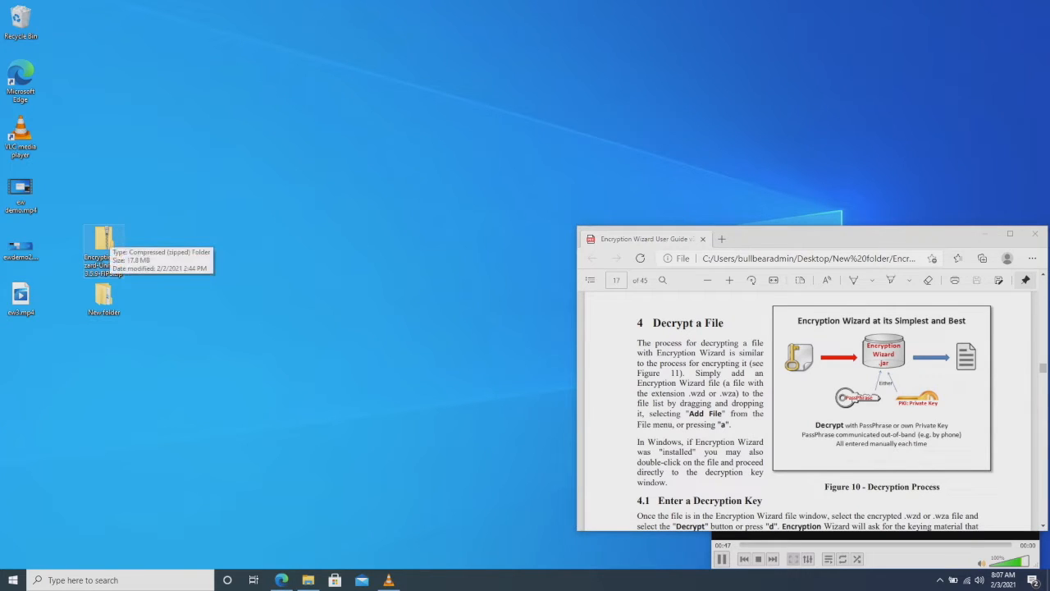
{"action": "right_click", "coordinate": [105, 238]}
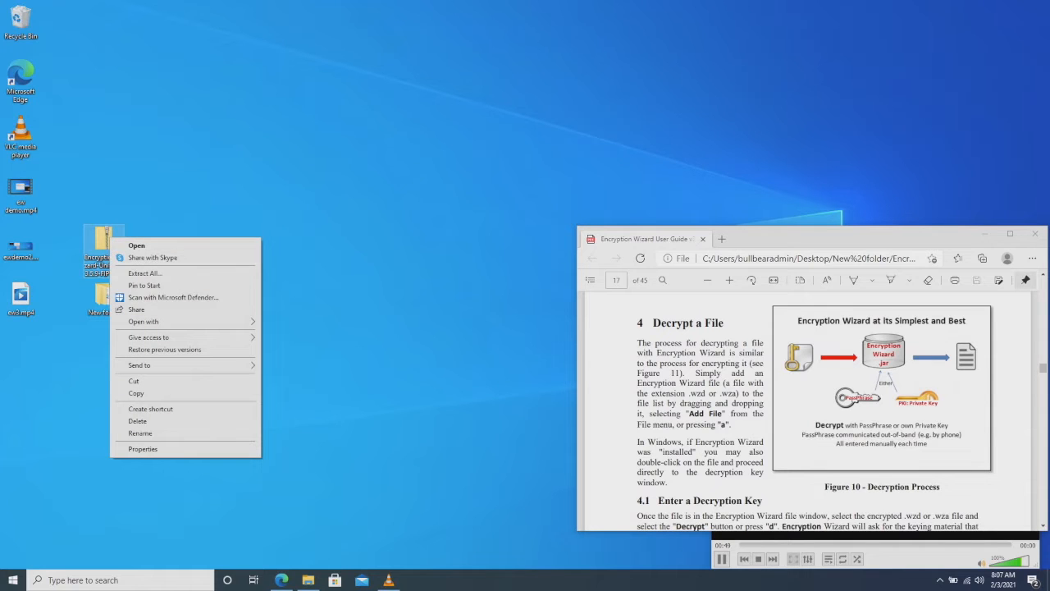
{"action": "left_click", "coordinate": [148, 274]}
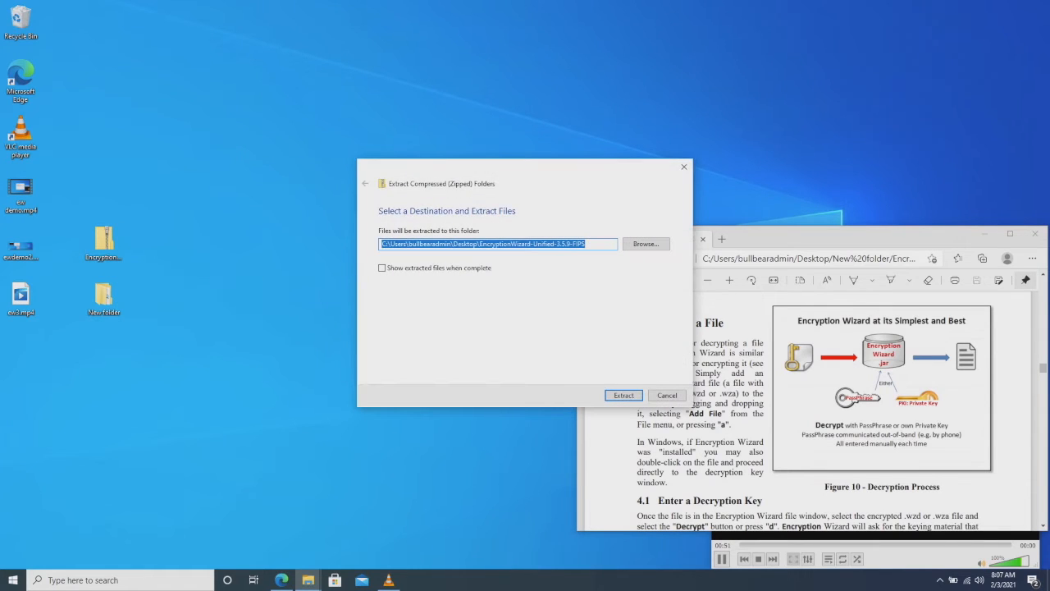
{"action": "left_click", "coordinate": [645, 244]}
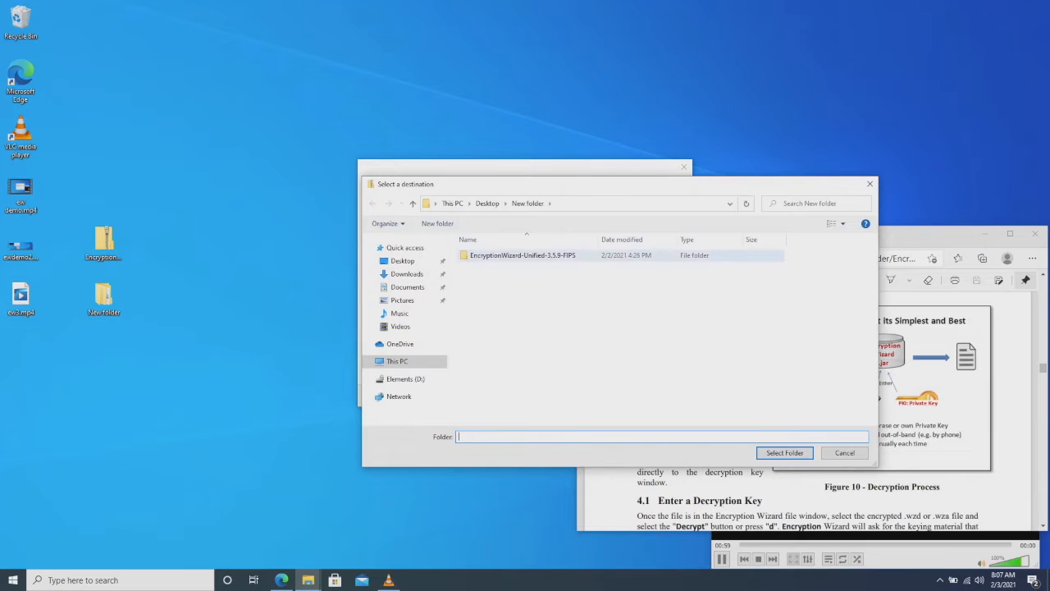
{"action": "right_click", "coordinate": [538, 279]}
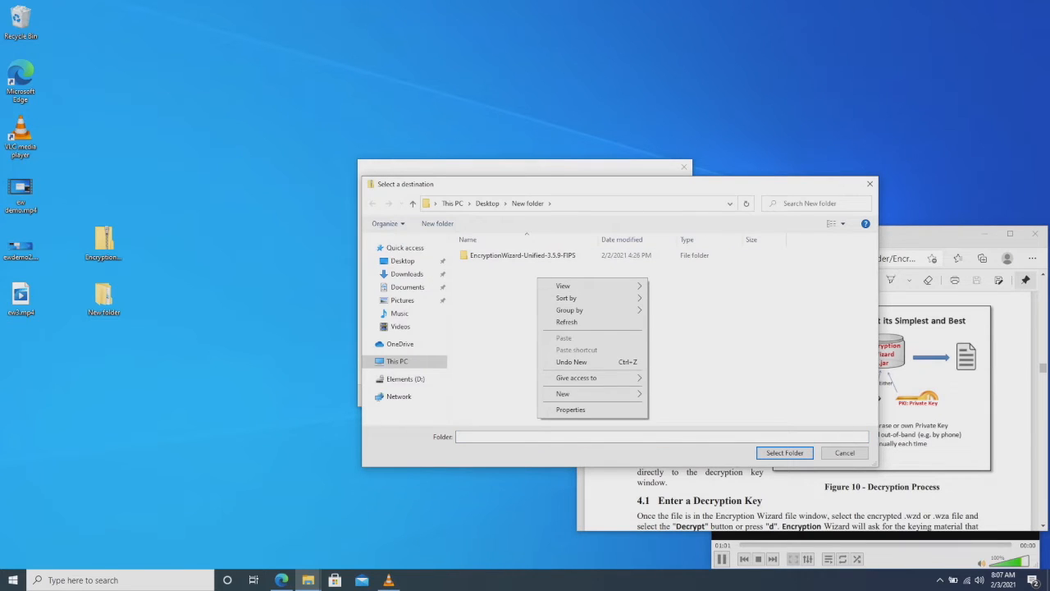
{"action": "mouse_move", "coordinate": [563, 394]}
{"action": "left_click", "coordinate": [672, 395]}
{"action": "left_click", "coordinate": [579, 328]}
{"action": "double_click", "coordinate": [501, 267]}
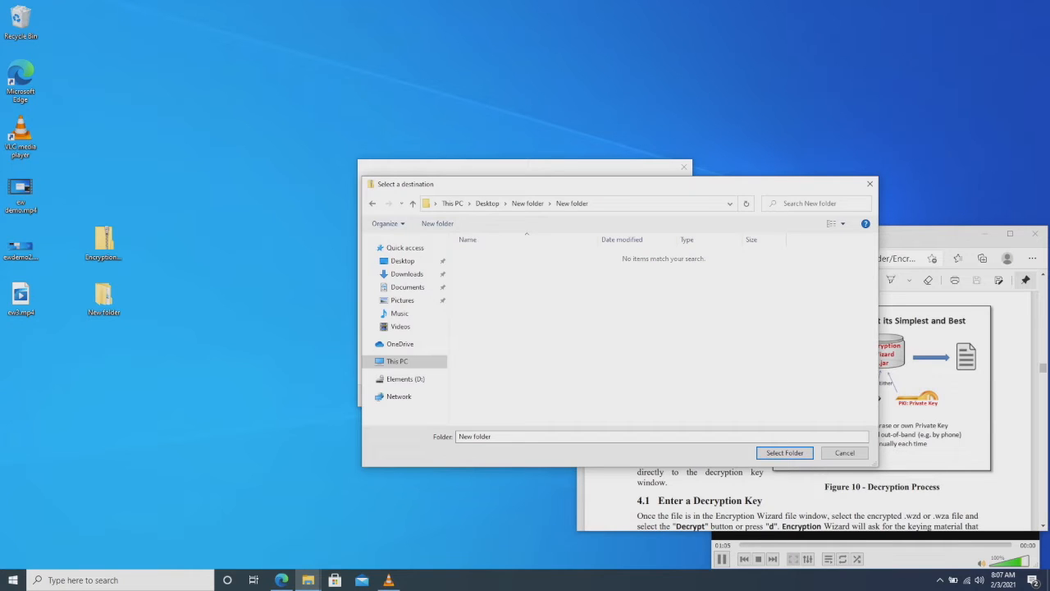
{"action": "left_click", "coordinate": [786, 453]}
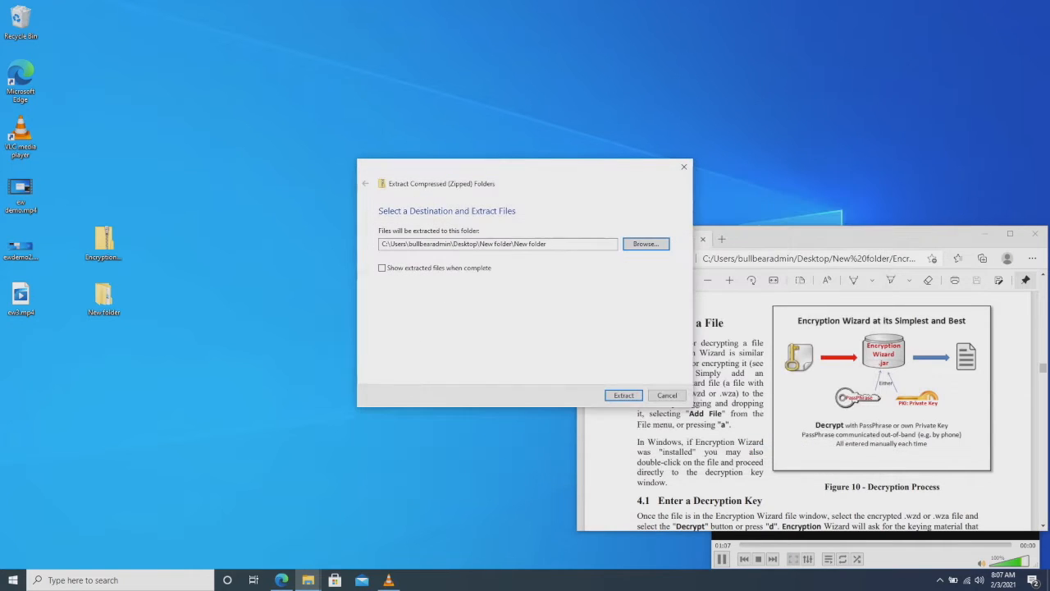
{"action": "key", "text": "Return"}
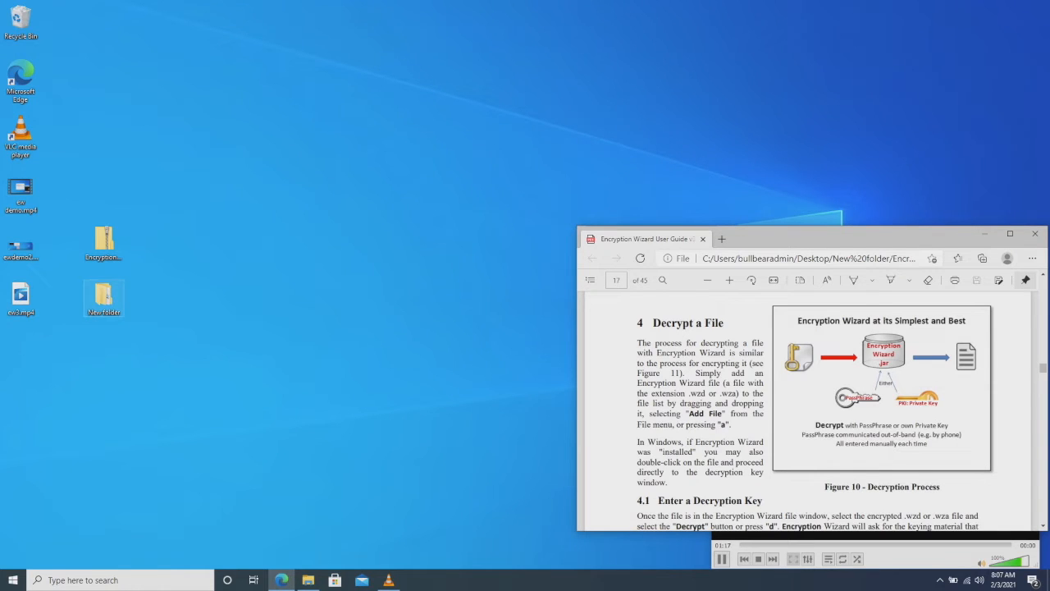
- Launch EW-Unified-3.5.9-FIPS.jar from the extracted folder, close Explorer, and center the wizard window
{"action": "double_click", "coordinate": [104, 298]}
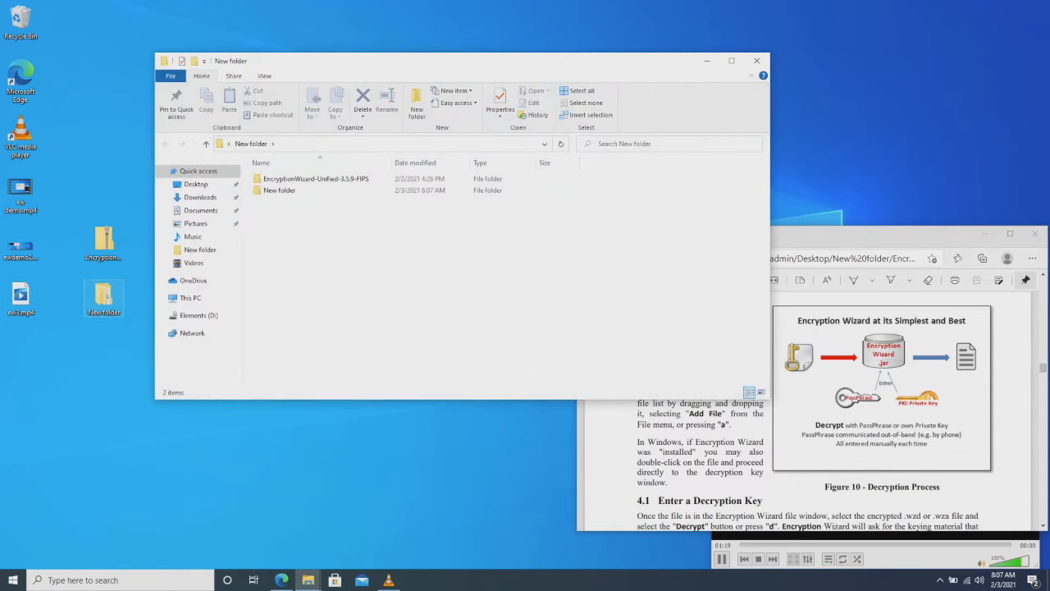
{"action": "double_click", "coordinate": [280, 191]}
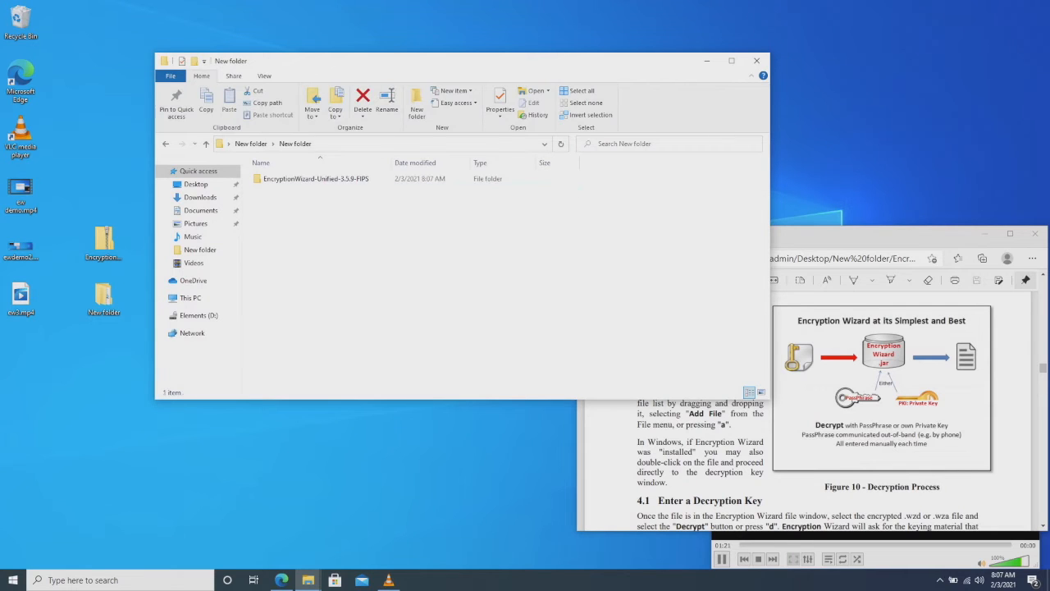
{"action": "double_click", "coordinate": [304, 179]}
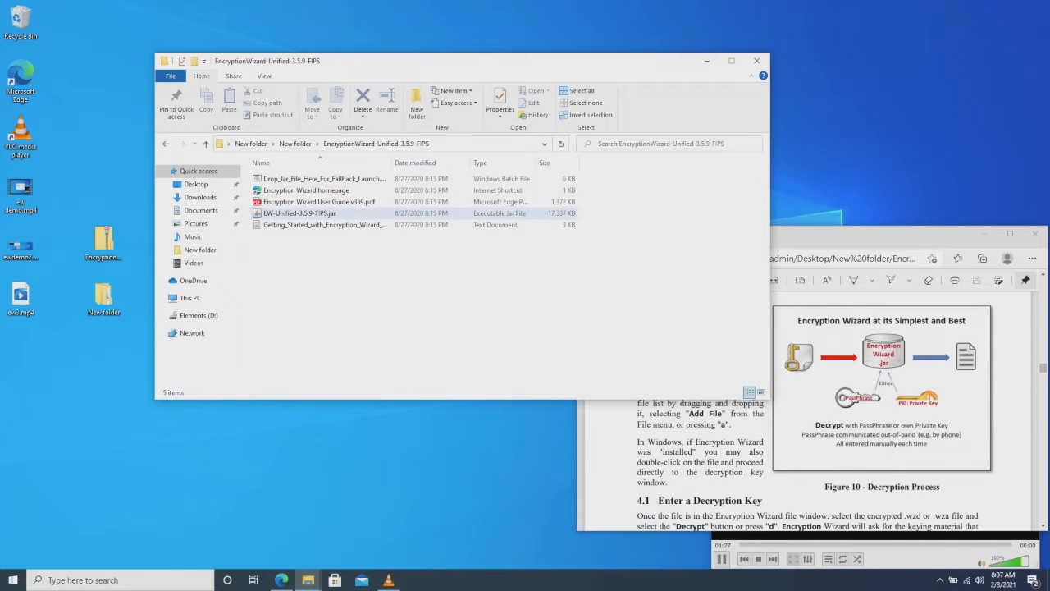
{"action": "double_click", "coordinate": [300, 212]}
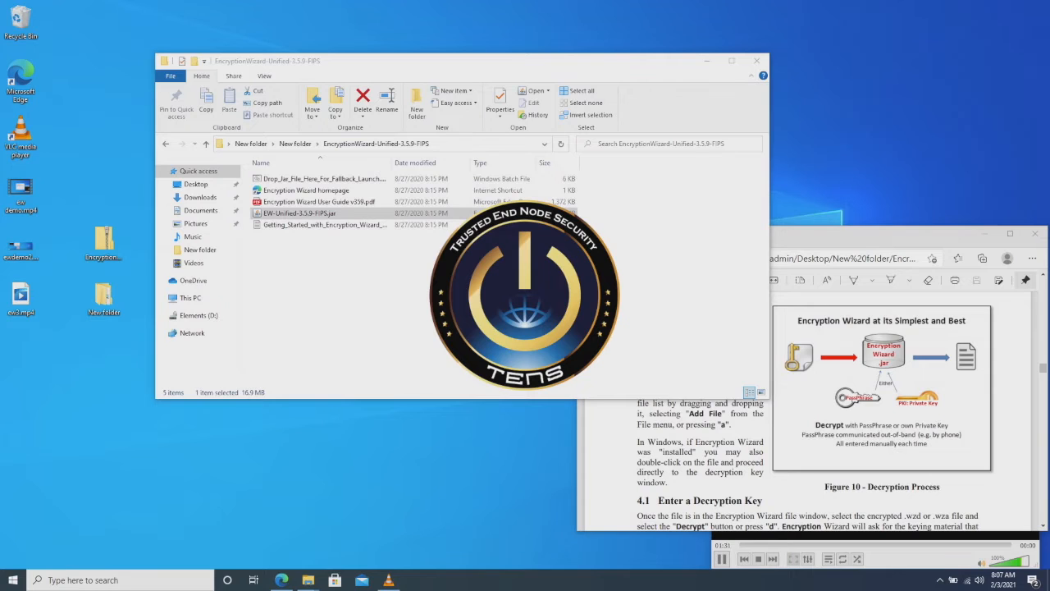
{"action": "left_click", "coordinate": [757, 61]}
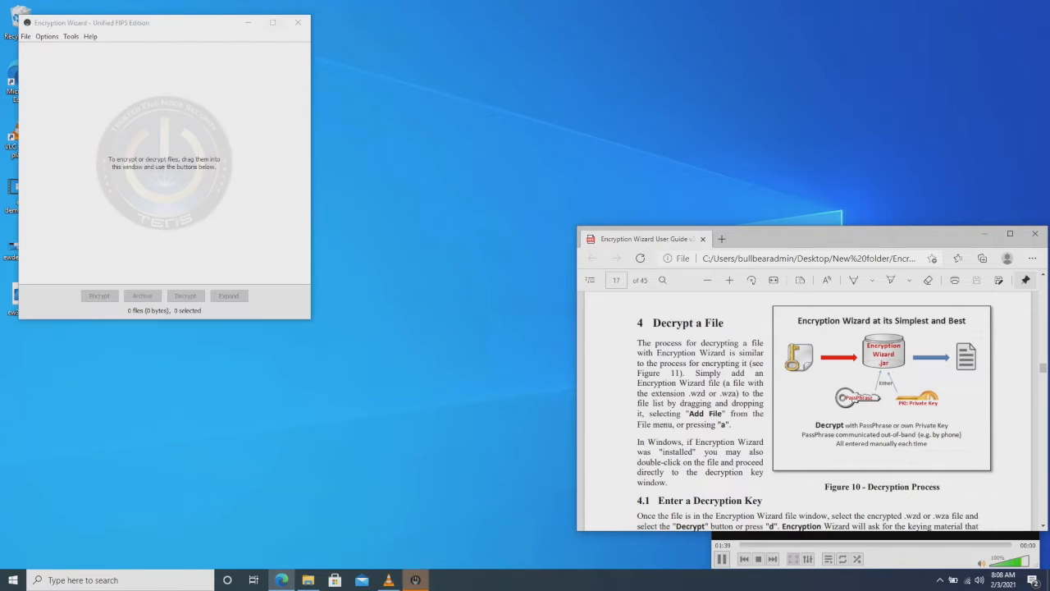
{"action": "left_click_drag", "start_coordinate": [177, 23], "coordinate": [422, 34]}
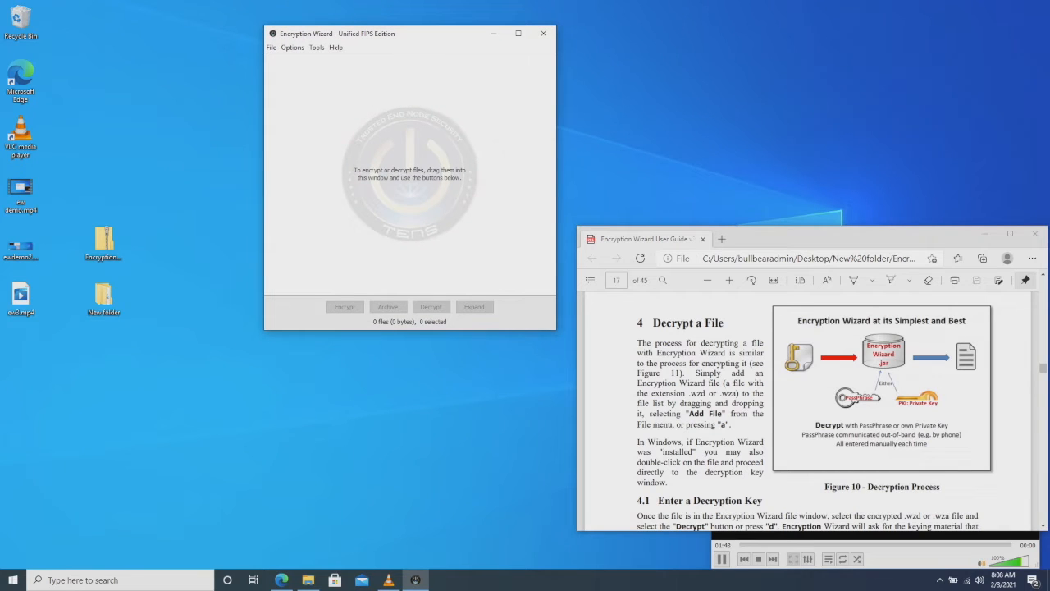
- Create New Text Document.txt on the desktop containing lines 'TEST' and '123456', and save it
{"action": "right_click", "coordinate": [103, 365]}
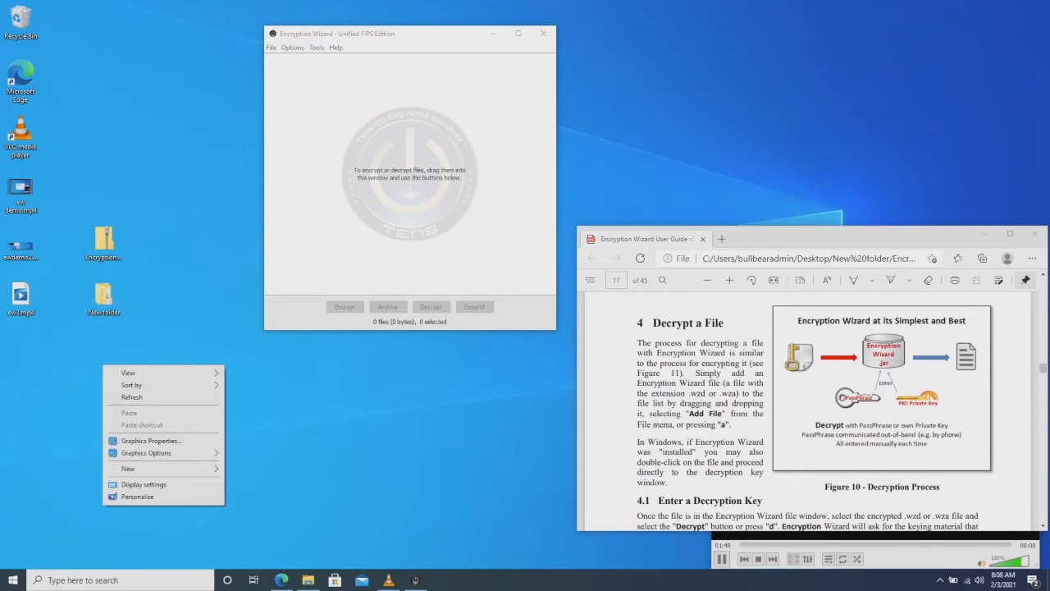
{"action": "mouse_move", "coordinate": [164, 469]}
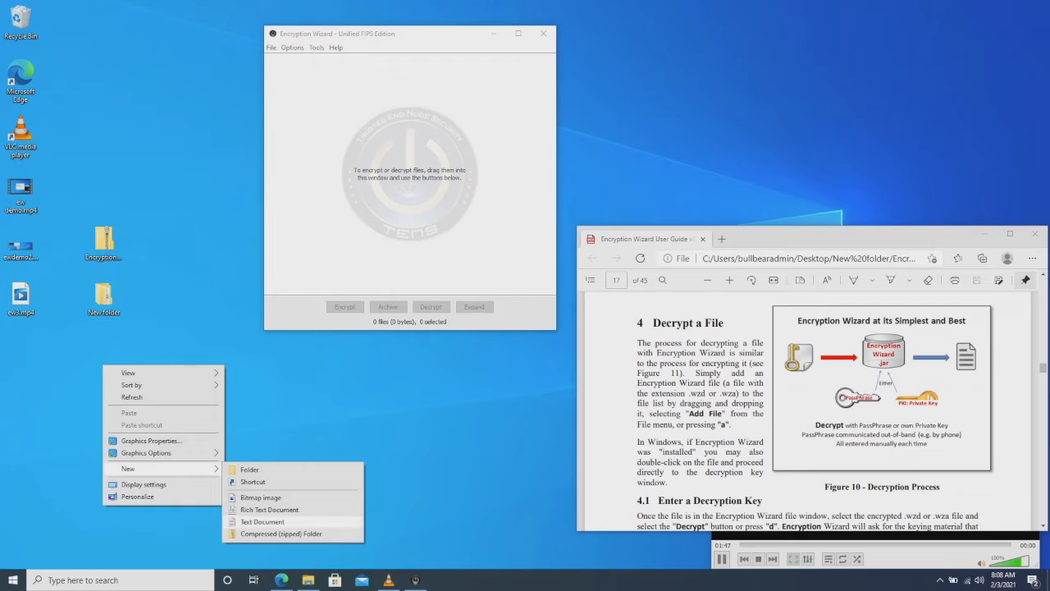
{"action": "left_click", "coordinate": [263, 522]}
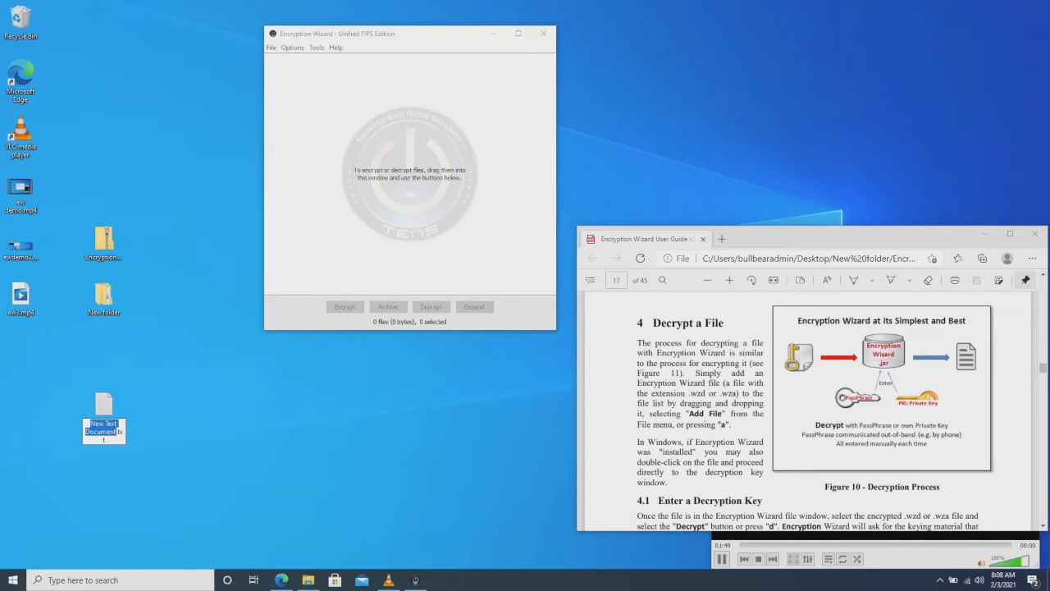
{"action": "key", "text": "Return"}
{"action": "key", "text": "Return"}
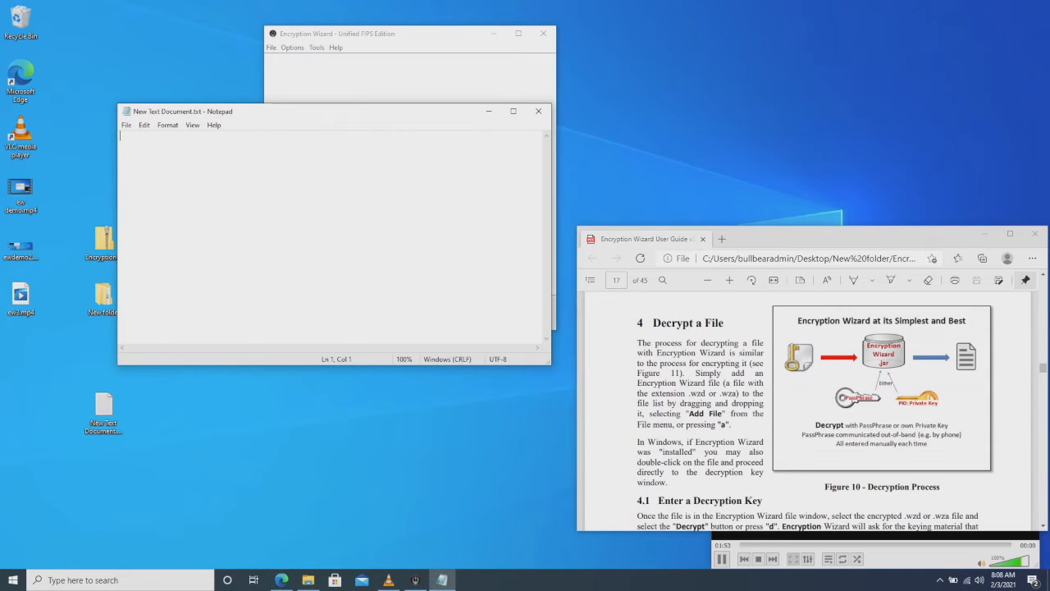
{"action": "type", "text": "TEST "}
{"action": "type", "text": "123456"}
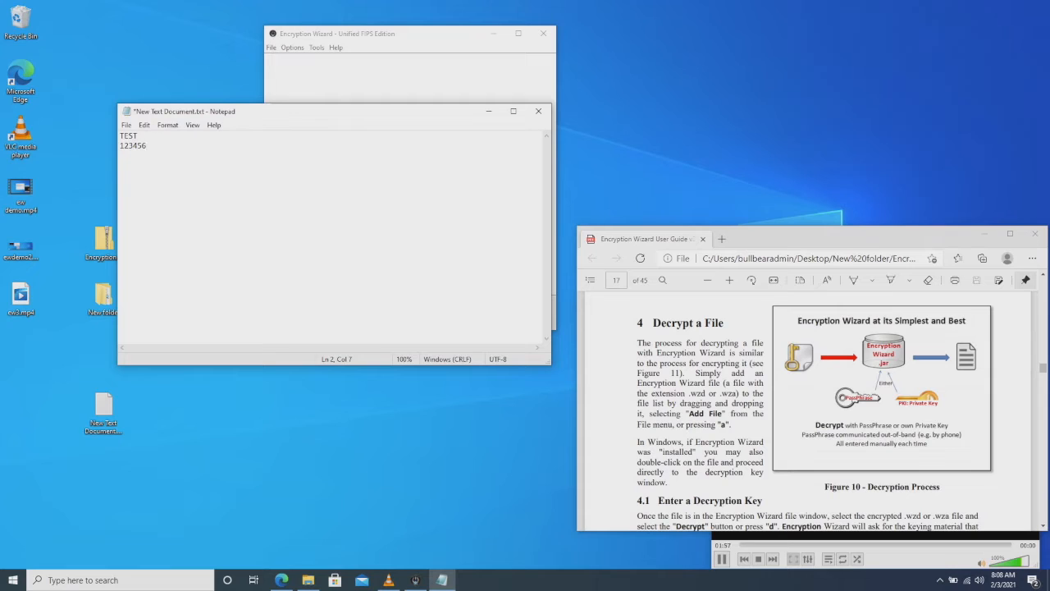
{"action": "left_click", "coordinate": [126, 125]}
{"action": "mouse_move", "coordinate": [168, 125]}
{"action": "left_click", "coordinate": [164, 170]}
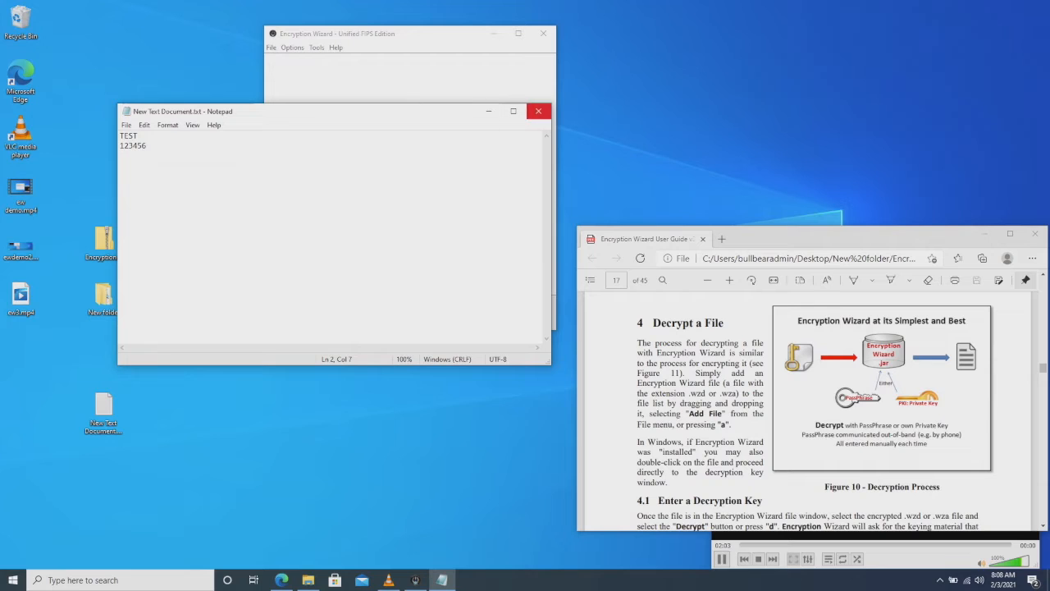
- Close Notepad, drop New Text Document.txt into Encryption Wizard, and begin encrypting it
{"action": "left_click", "coordinate": [538, 110]}
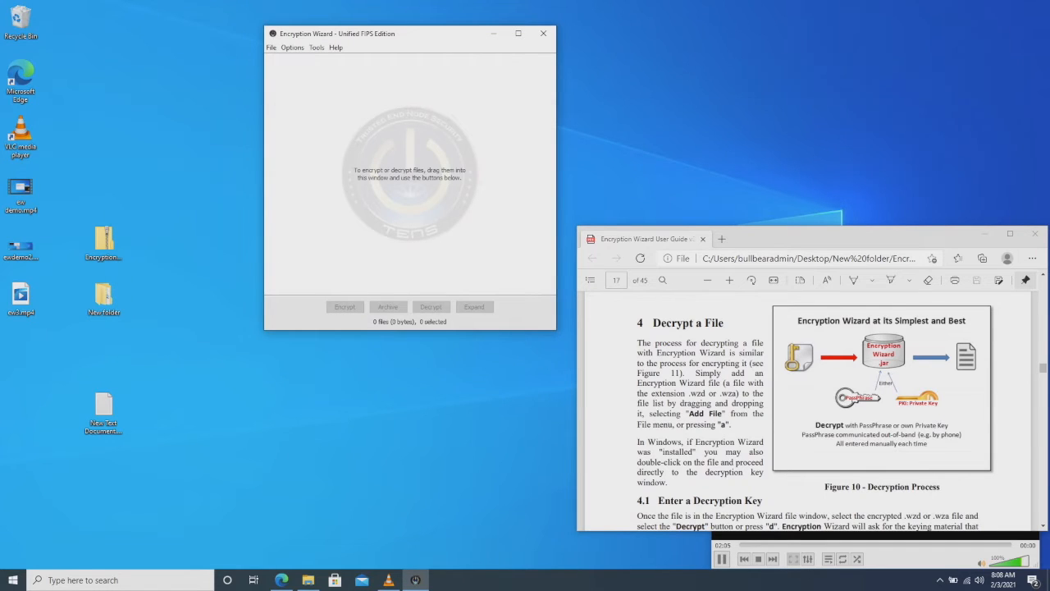
{"action": "left_click", "coordinate": [104, 410]}
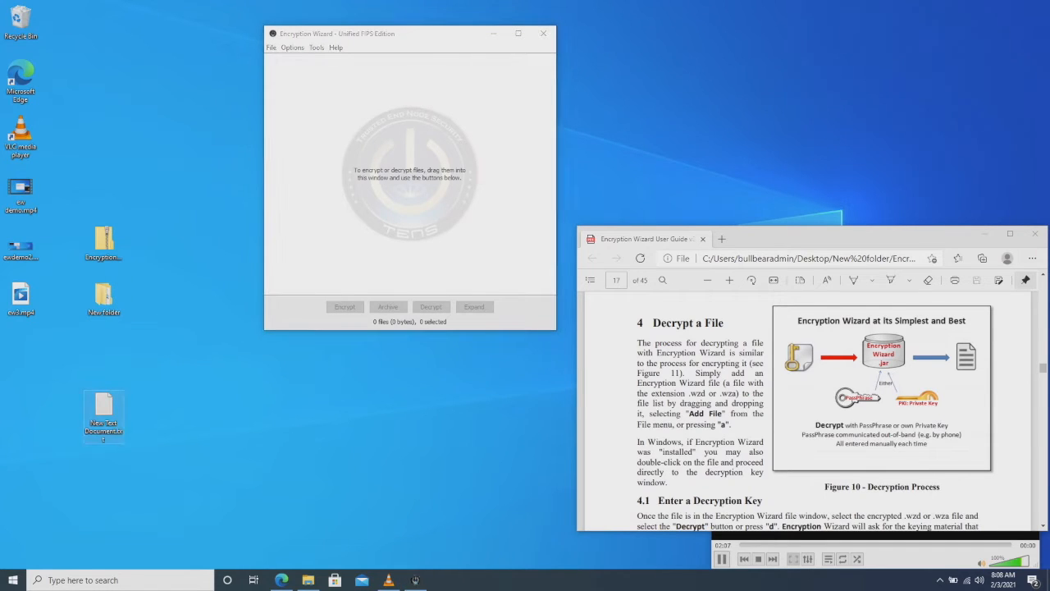
{"action": "left_click_drag", "start_coordinate": [103, 411], "coordinate": [392, 210]}
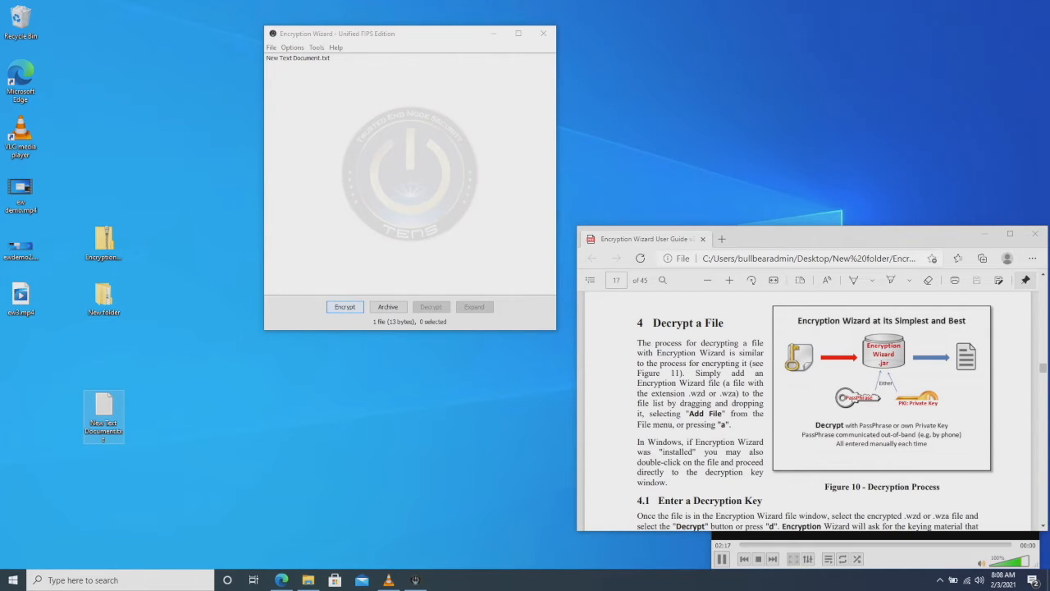
{"action": "left_click", "coordinate": [344, 306]}
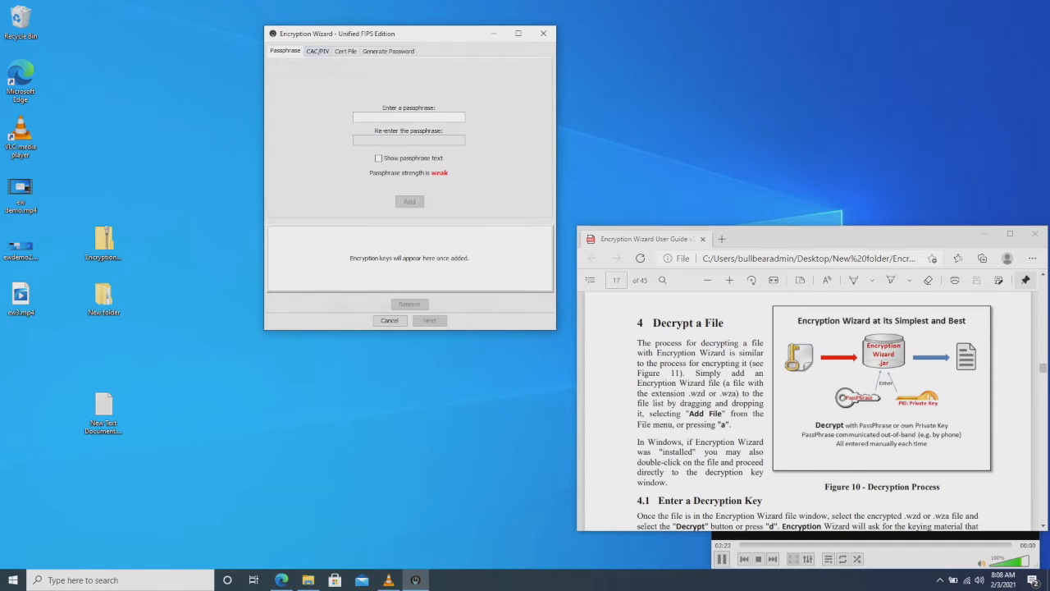
{"action": "left_click", "coordinate": [318, 51]}
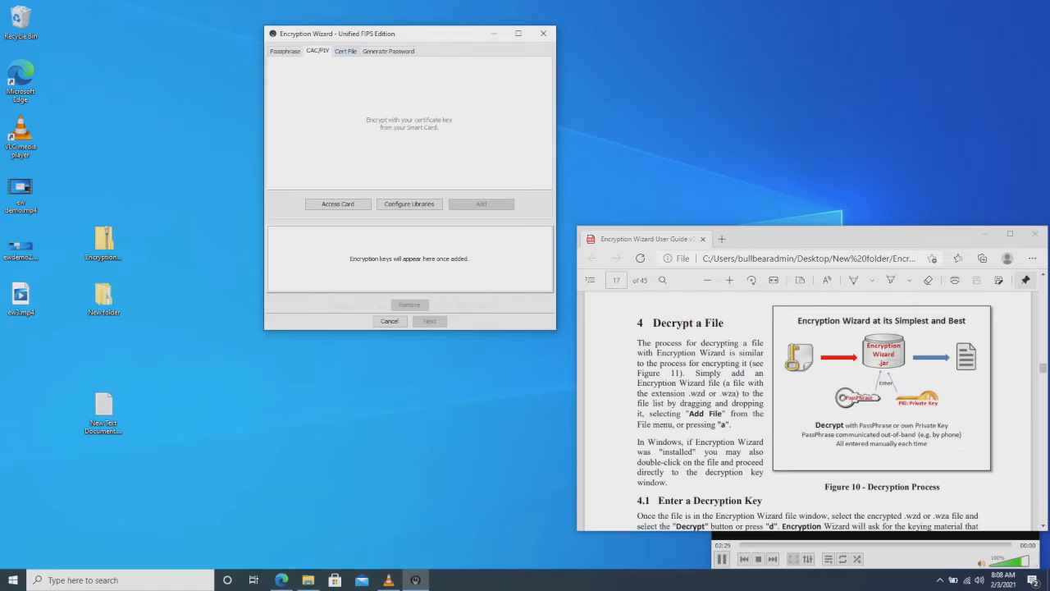
{"action": "left_click", "coordinate": [346, 51]}
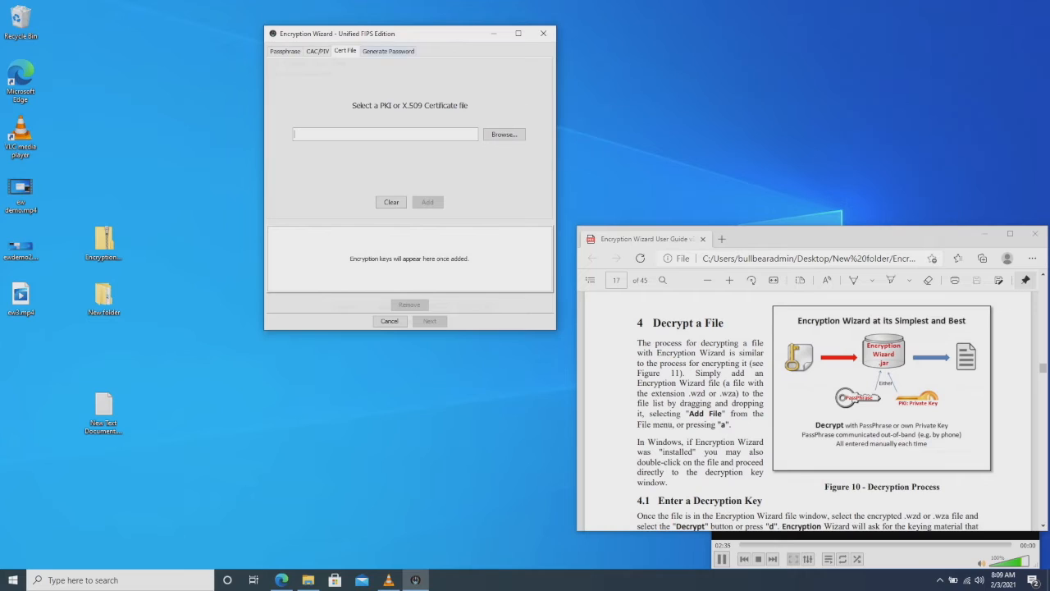
{"action": "left_click", "coordinate": [389, 51]}
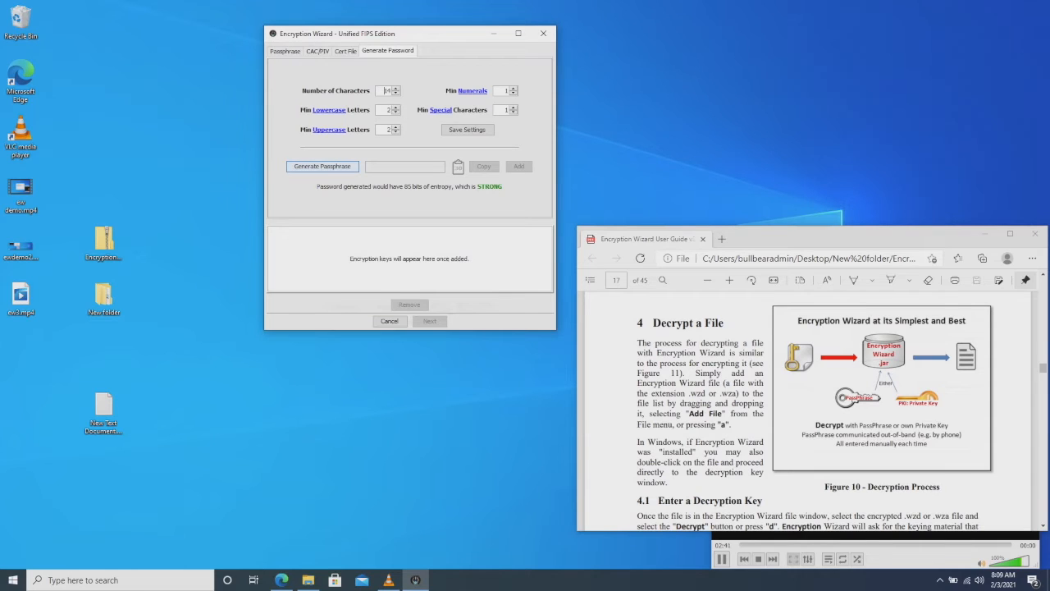
{"action": "left_click", "coordinate": [323, 166]}
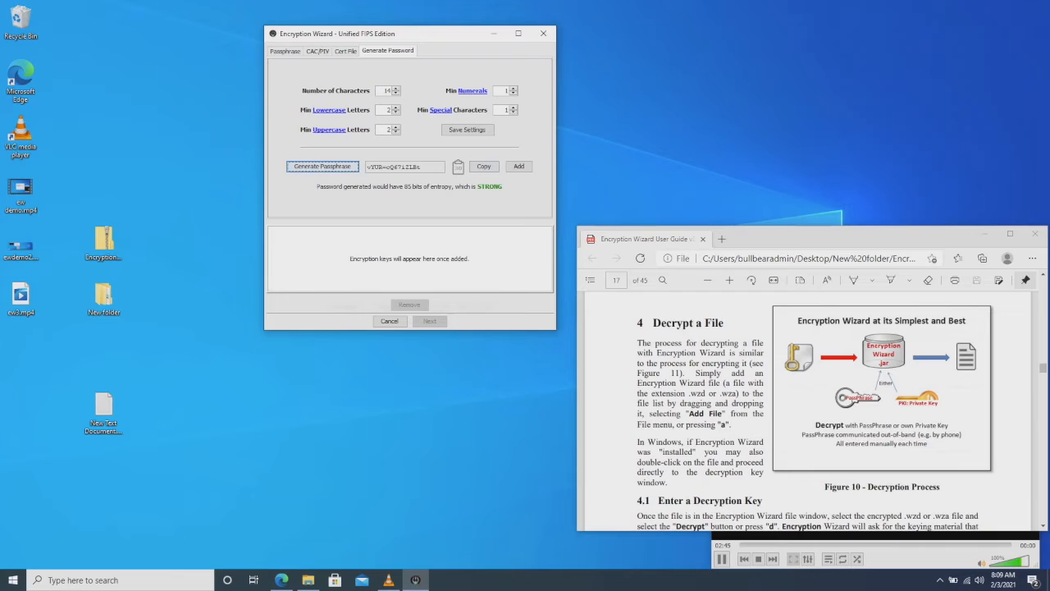
{"action": "left_click", "coordinate": [484, 166]}
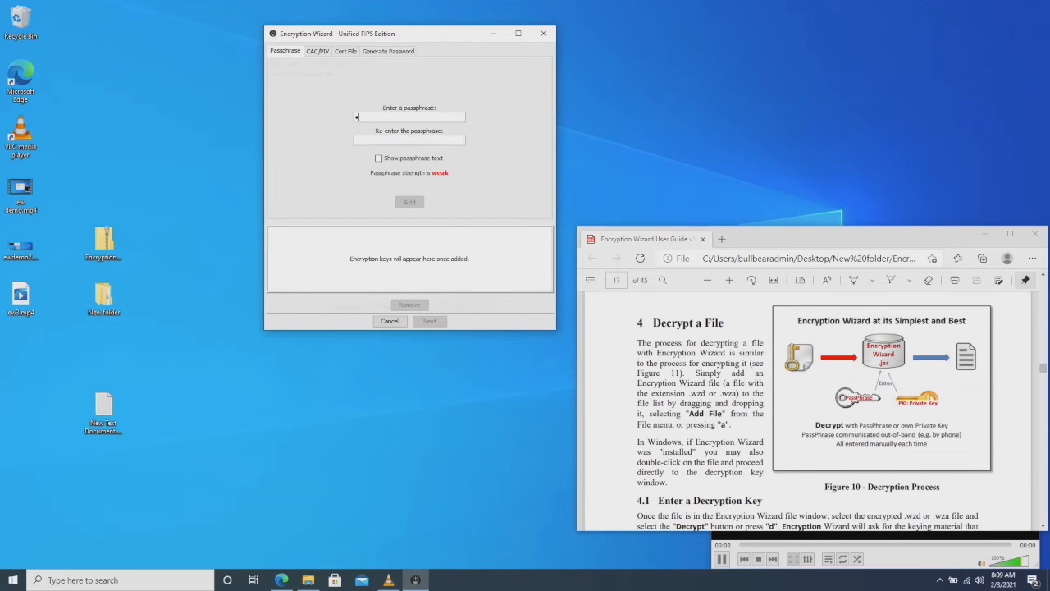
- Enter and confirm a passphrase, add it to the key list, and skip the metadata page
{"action": "type", "text": "abc"}
{"action": "key", "text": "Tab"}
{"action": "type", "text": "••••••••"}
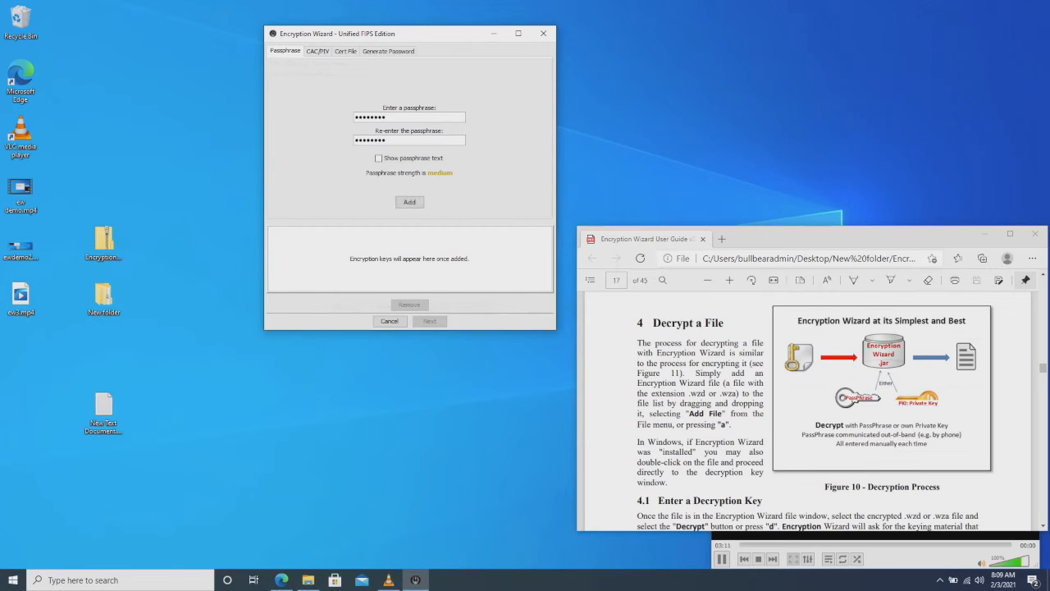
{"action": "key", "text": "Tab"}
{"action": "key", "text": "space"}
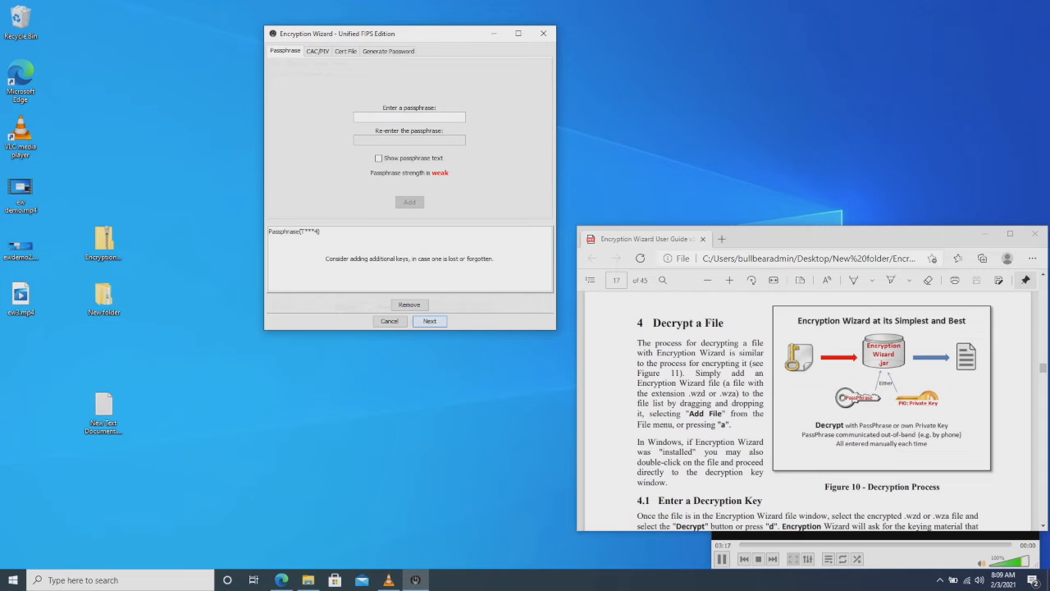
{"action": "key", "text": "space"}
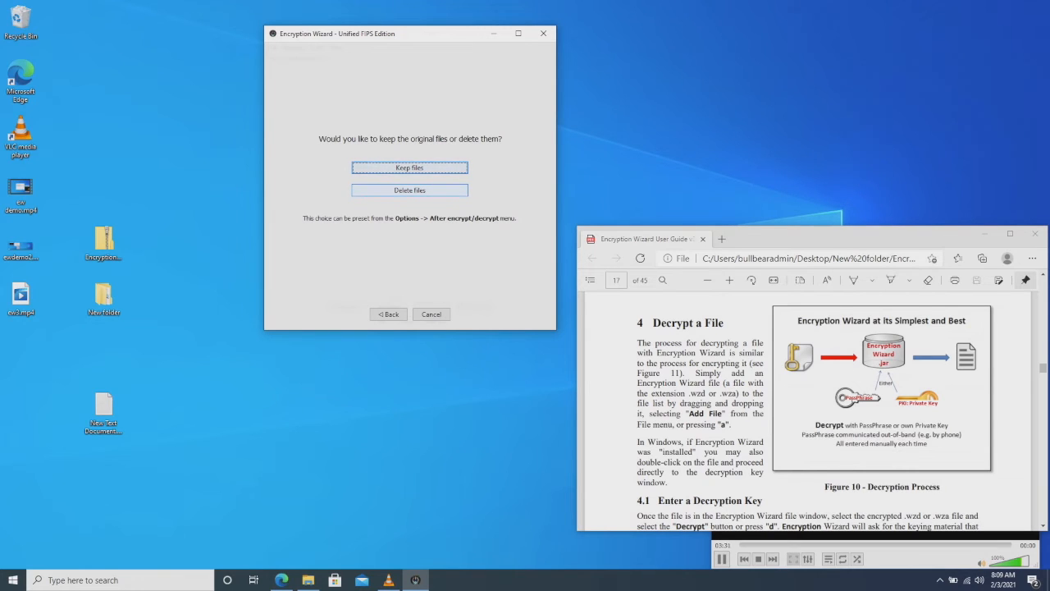
- Encrypt and delete the original, confirm the .wzd file is scrambled in Notepad, and dismiss the success message
{"action": "left_click", "coordinate": [410, 190]}
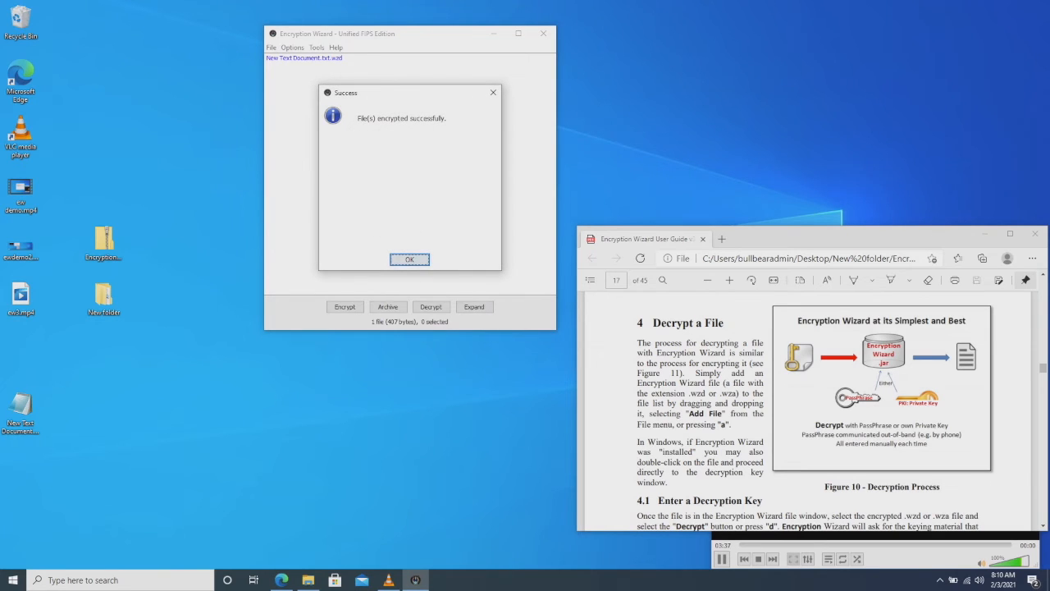
{"action": "left_click_drag", "start_coordinate": [21, 406], "coordinate": [104, 404]}
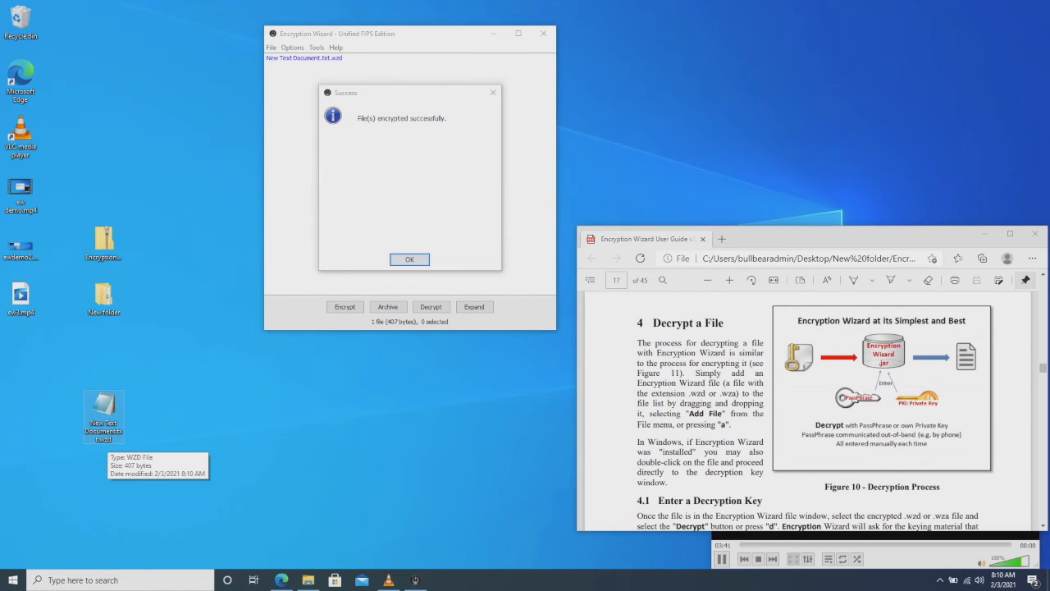
{"action": "double_click", "coordinate": [104, 415]}
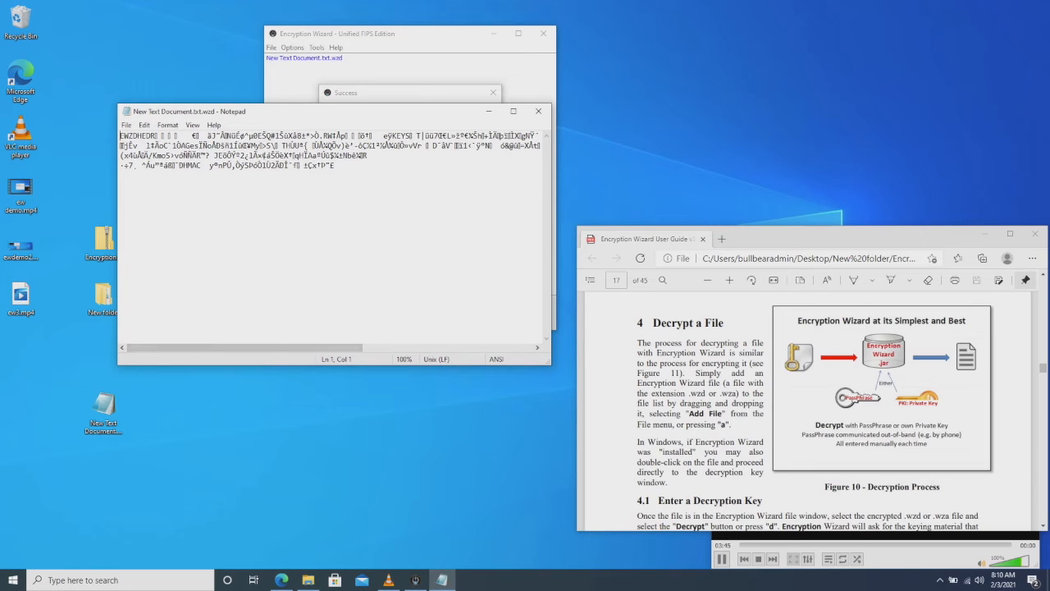
{"action": "mouse_move", "coordinate": [245, 348]}
{"action": "left_mouse_down"}
{"action": "mouse_move", "coordinate": [416, 347]}
{"action": "mouse_move", "coordinate": [239, 348]}
{"action": "left_mouse_up"}
{"action": "left_click", "coordinate": [538, 111]}
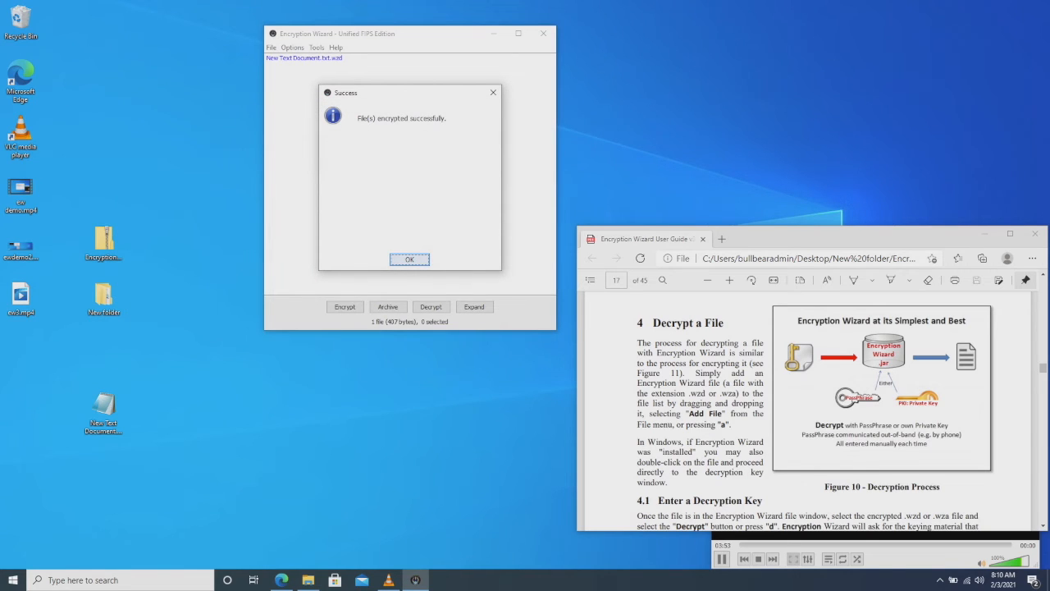
{"action": "key", "text": "Return"}
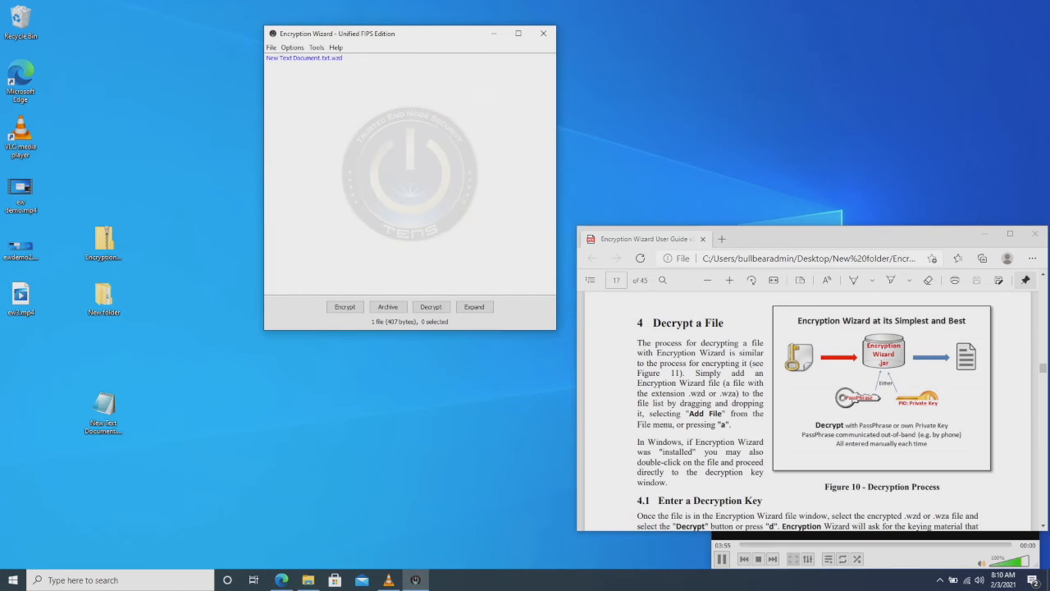
- Decrypt New Text Document.txt.wzd with the passphrase, answering the keep-or-delete prompt
{"action": "left_click", "coordinate": [104, 406]}
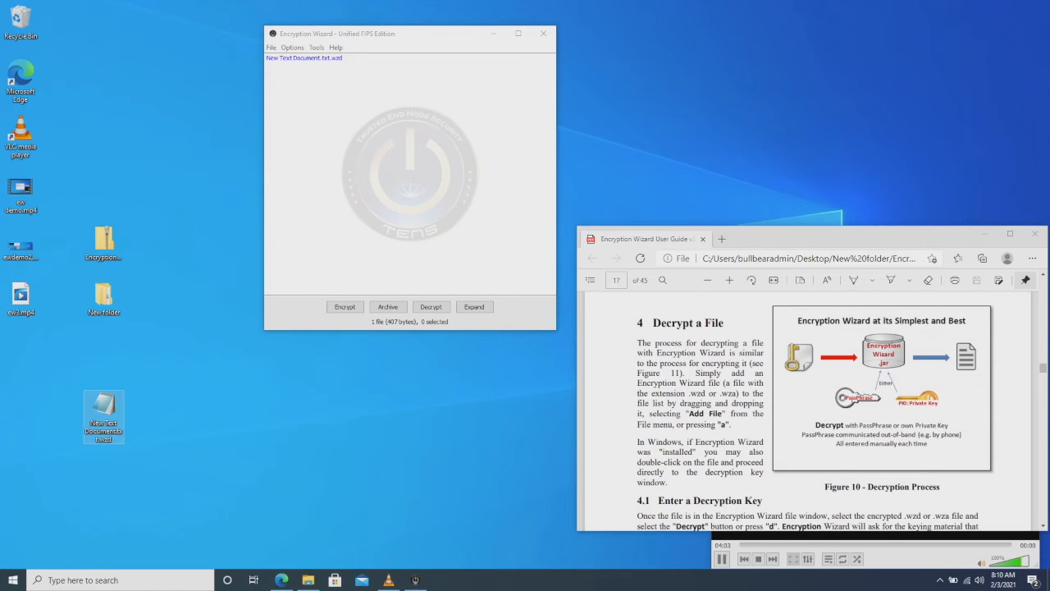
{"action": "left_click", "coordinate": [306, 58]}
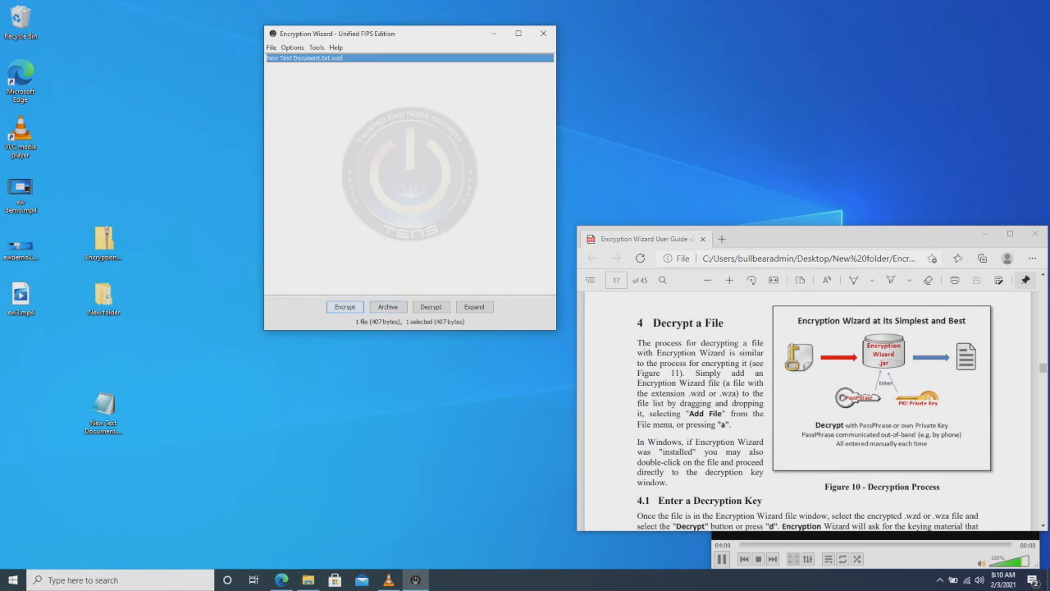
{"action": "left_click", "coordinate": [431, 307]}
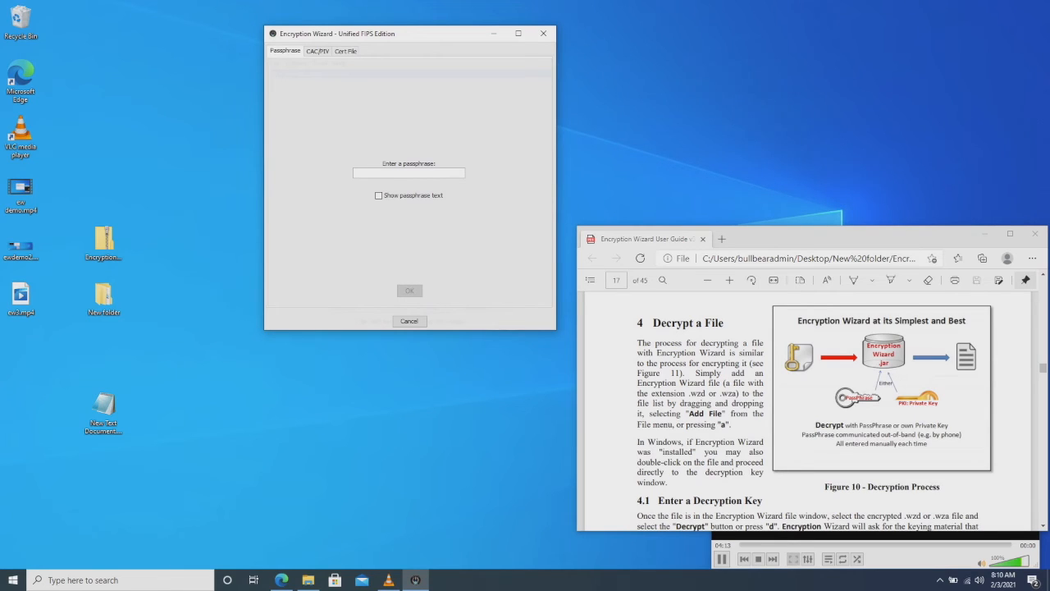
{"action": "type", "text": "********"}
{"action": "key", "text": "Return"}
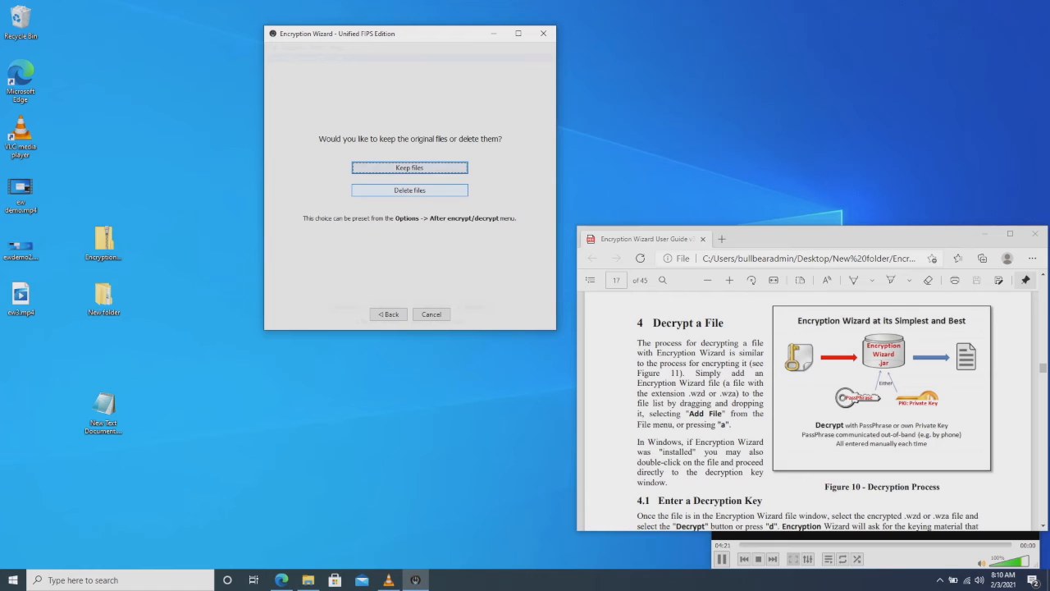
{"action": "key", "text": "Return"}
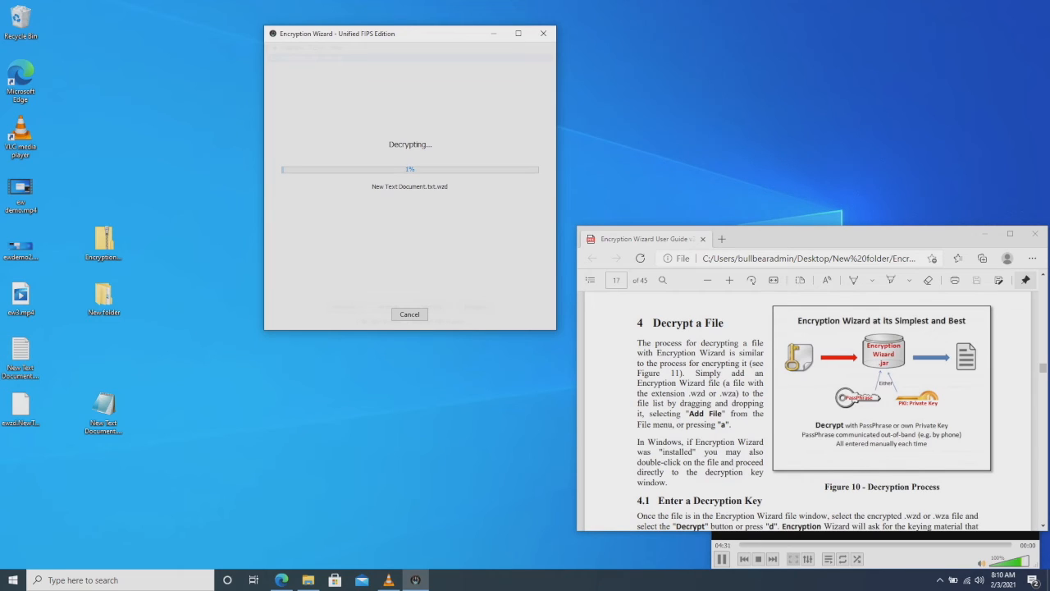
- Dismiss the decryption success message, verify New Text Document.txt shows TEST and 123456 in Notepad, and select its row
{"action": "left_click_drag", "start_coordinate": [21, 353], "coordinate": [160, 410]}
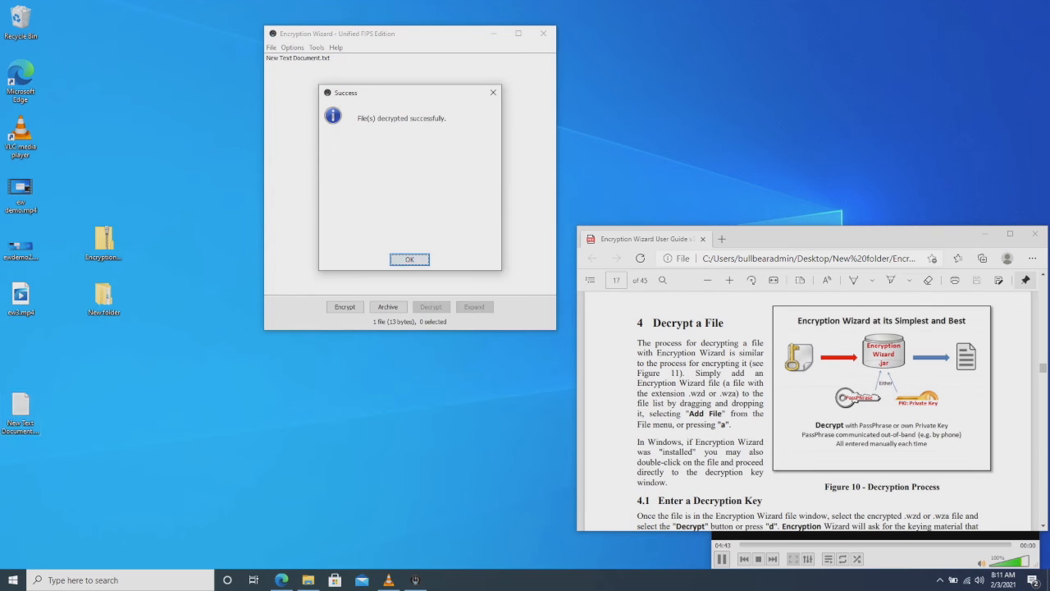
{"action": "key", "text": "Return"}
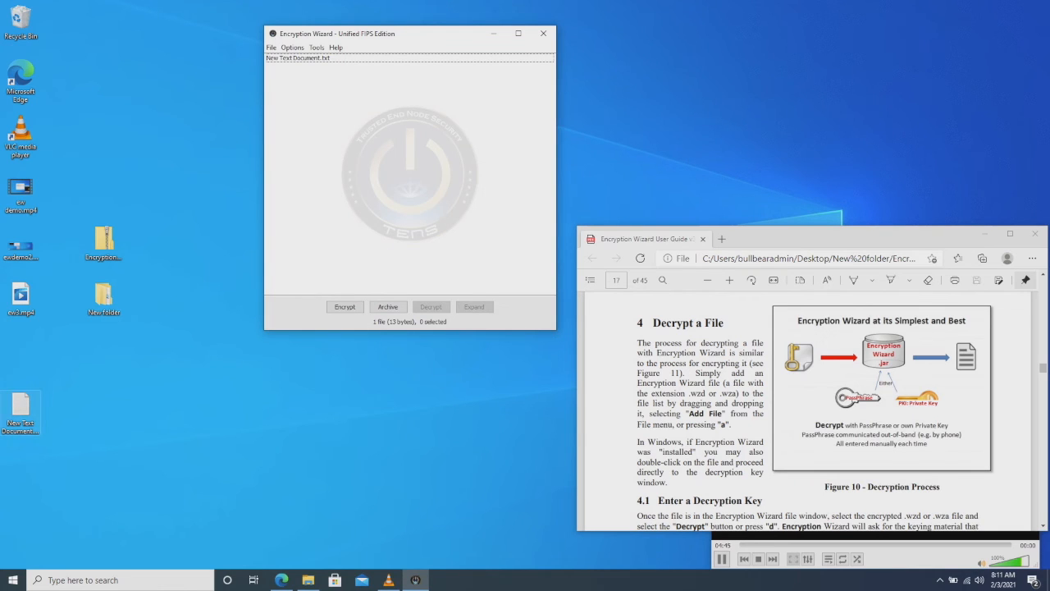
{"action": "double_click", "coordinate": [21, 413]}
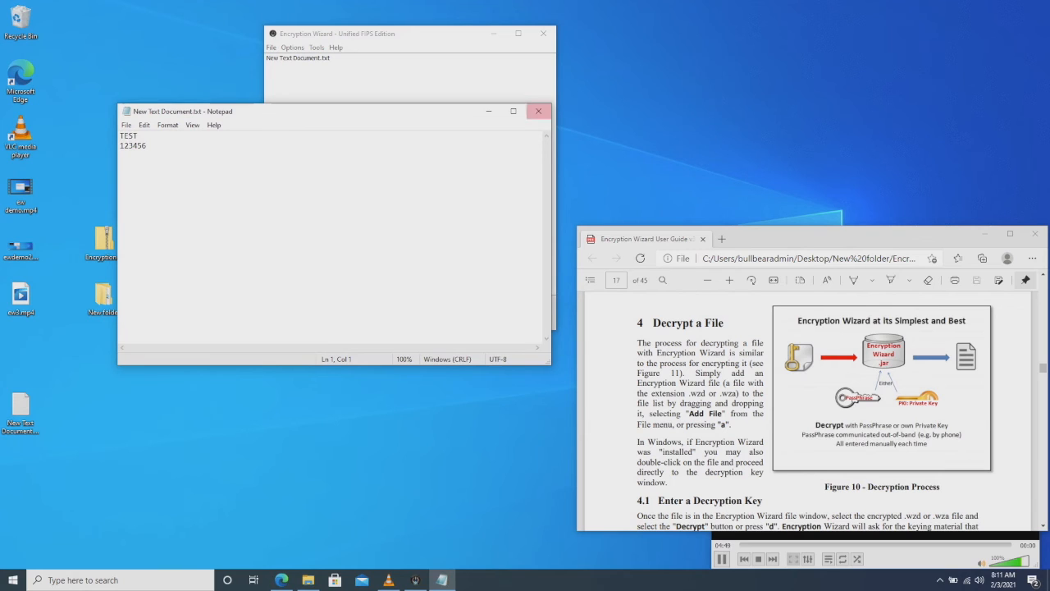
{"action": "left_click", "coordinate": [538, 111]}
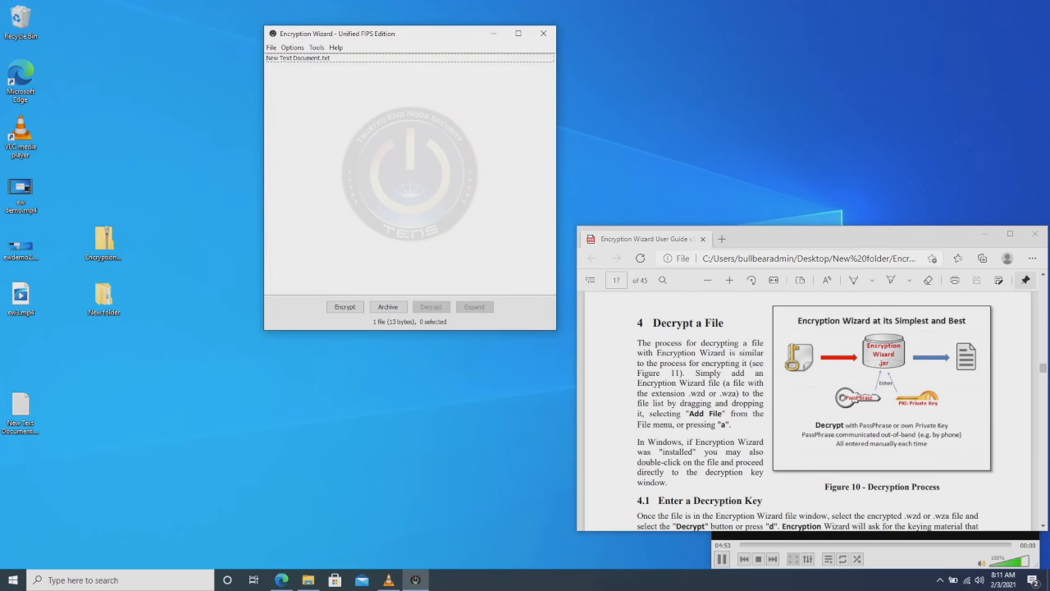
{"action": "left_click", "coordinate": [299, 58]}
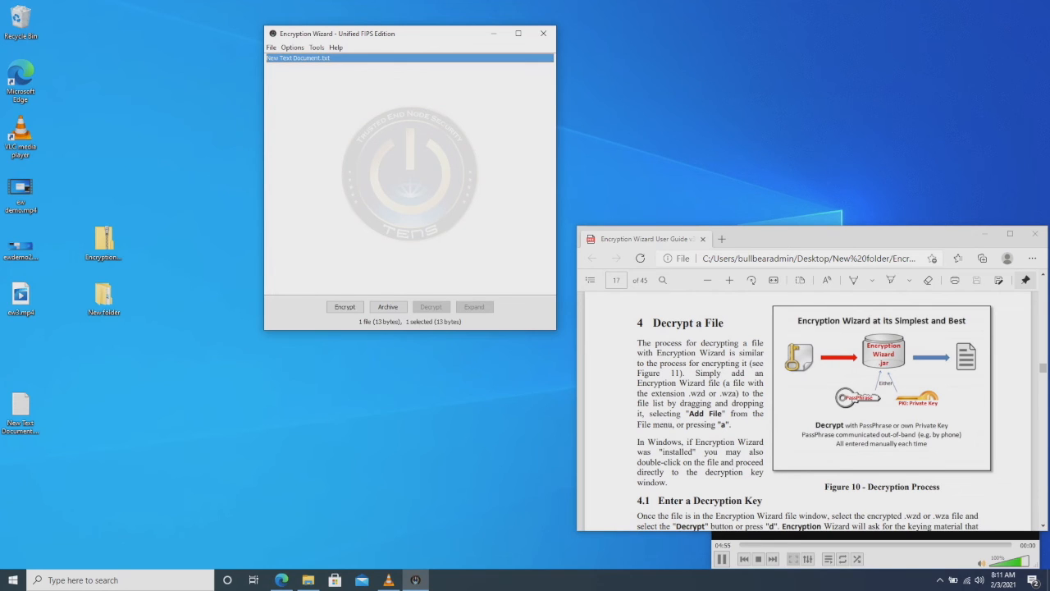
{"action": "left_click_drag", "start_coordinate": [21, 403], "coordinate": [103, 408]}
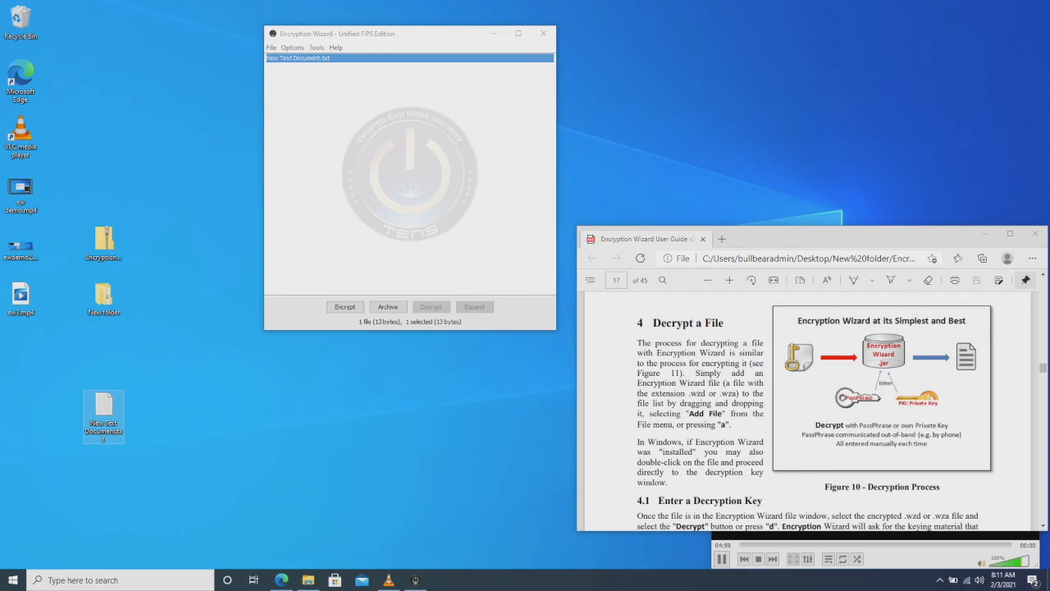
- Secure-delete New Text Document.txt from its row's context menu, confirm, and close the progress window
{"action": "right_click", "coordinate": [328, 59]}
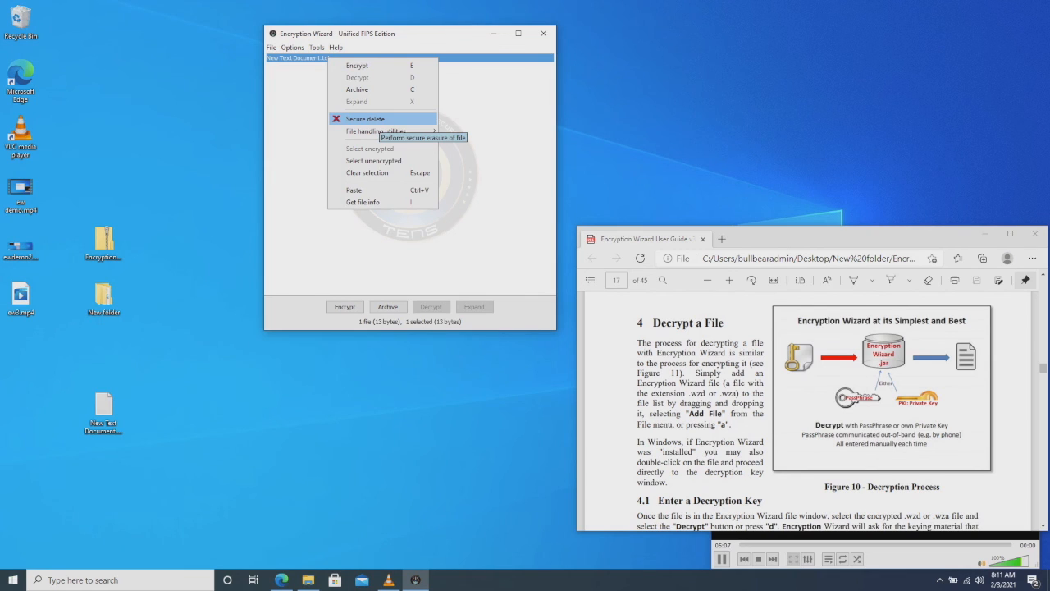
{"action": "left_click", "coordinate": [378, 119]}
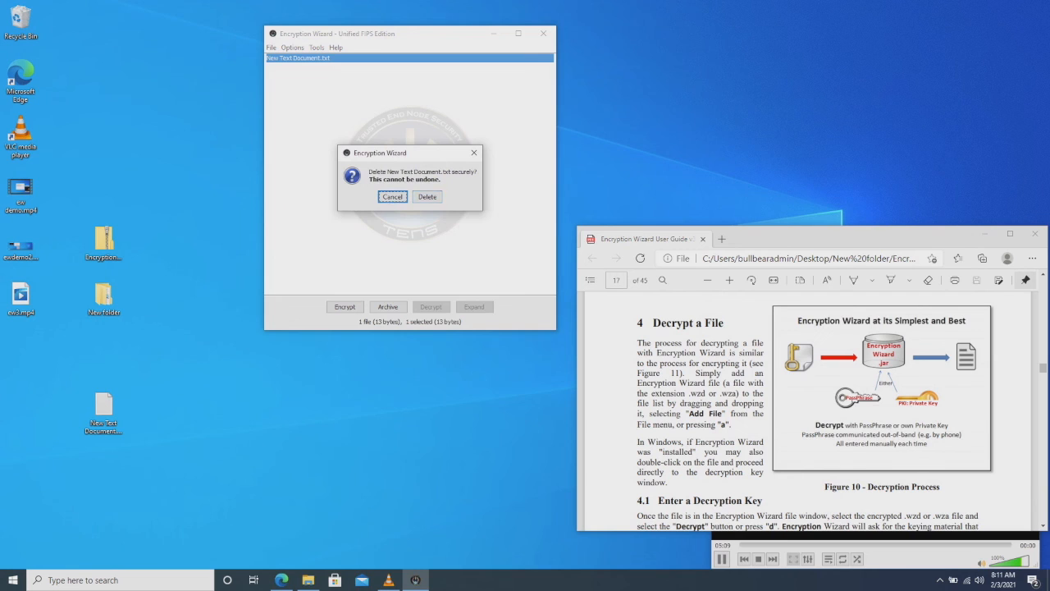
{"action": "left_click", "coordinate": [427, 197]}
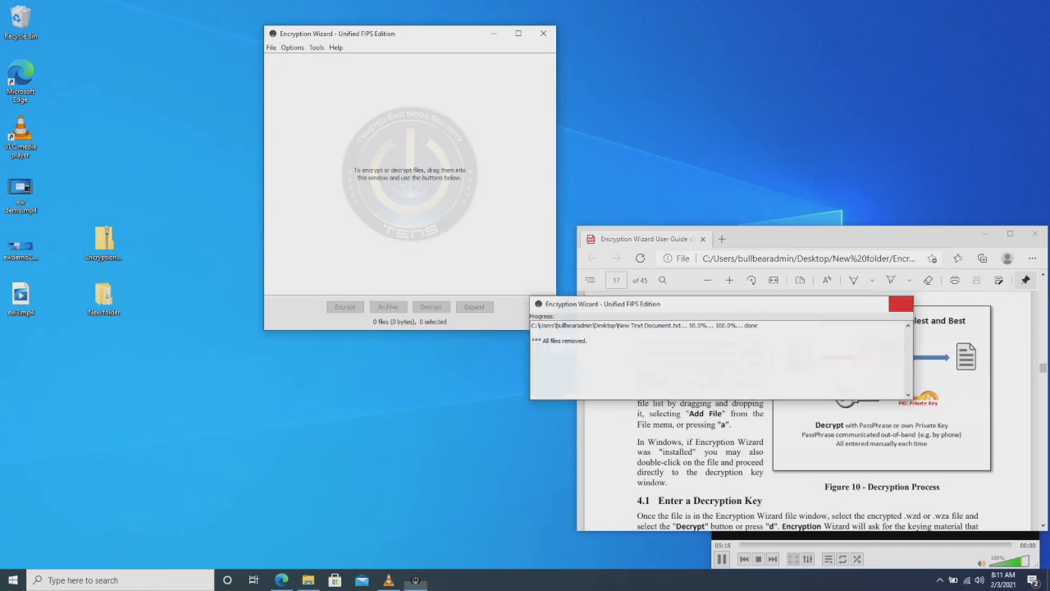
{"action": "left_click", "coordinate": [901, 304]}
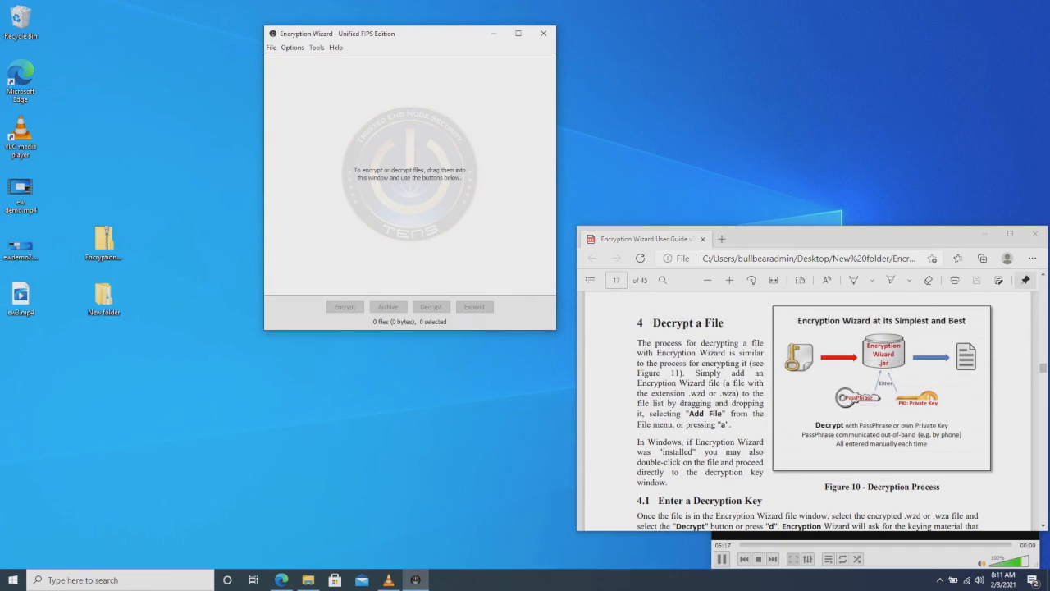
{"action": "left_click_drag", "start_coordinate": [854, 237], "coordinate": [862, 76]}
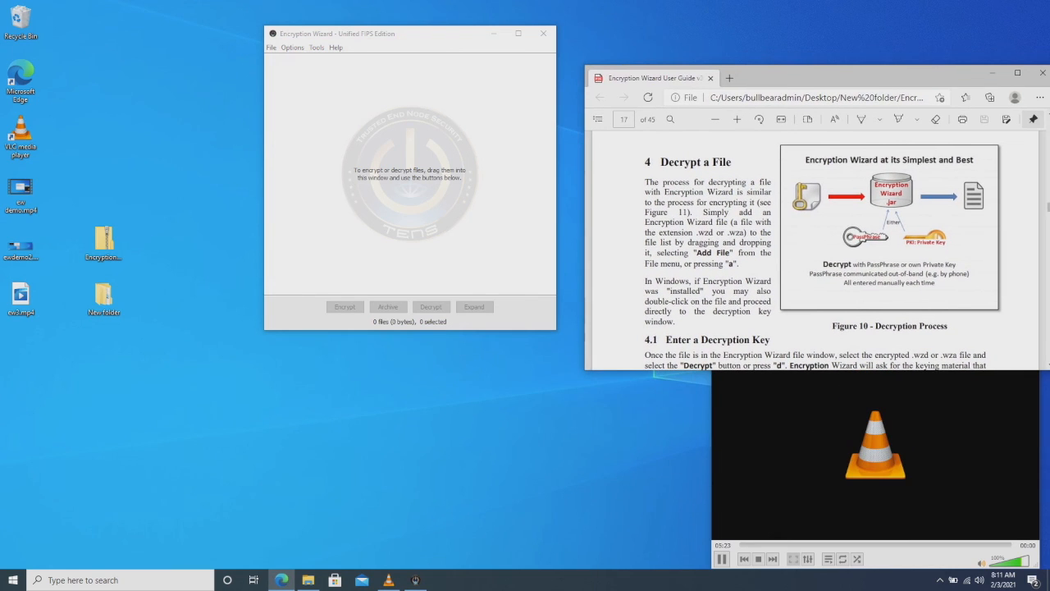